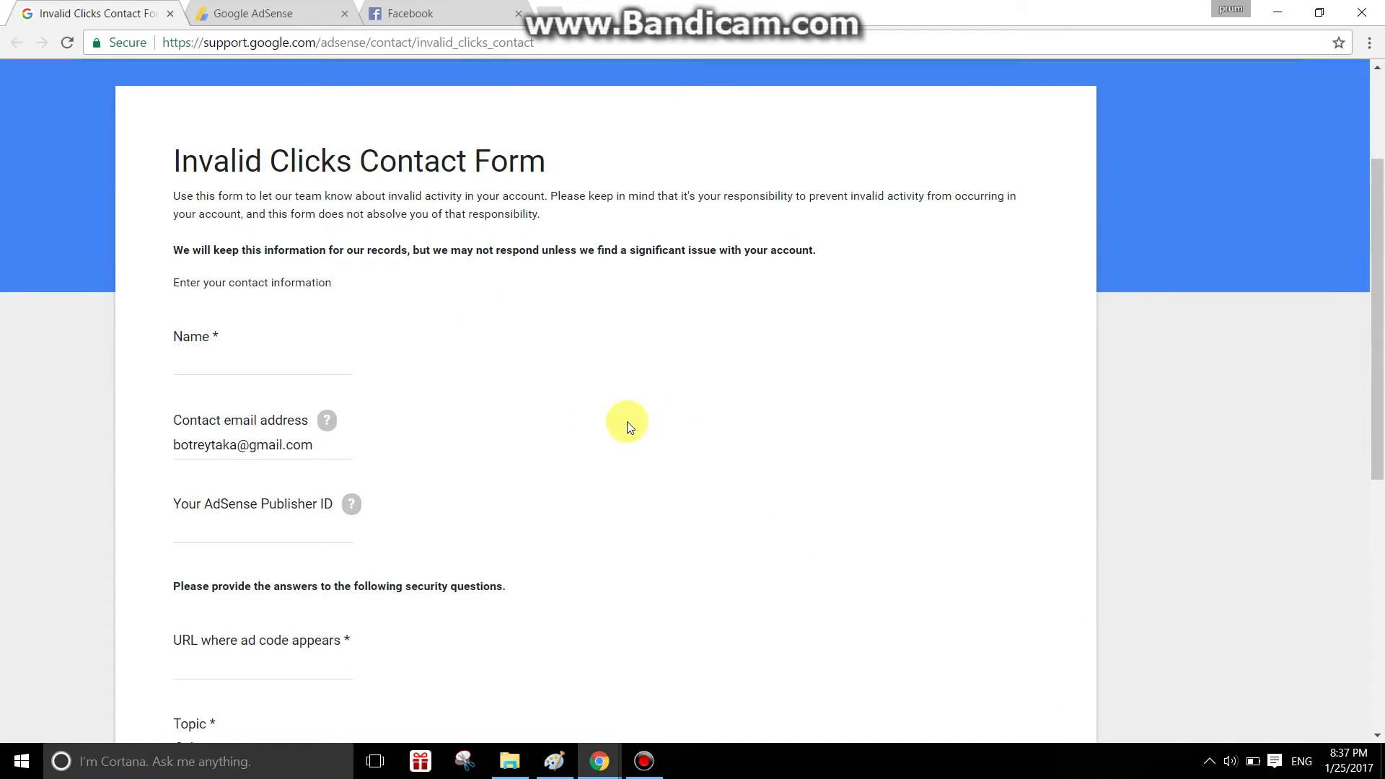
# Review the Invalid Clicks Contact Form's introduction, web address and contact fields, including the form link in the Facebook tab.
pyautogui.moveTo(429, 272); pyautogui.dragTo(627, 340)
pyautogui.click(433, 217)
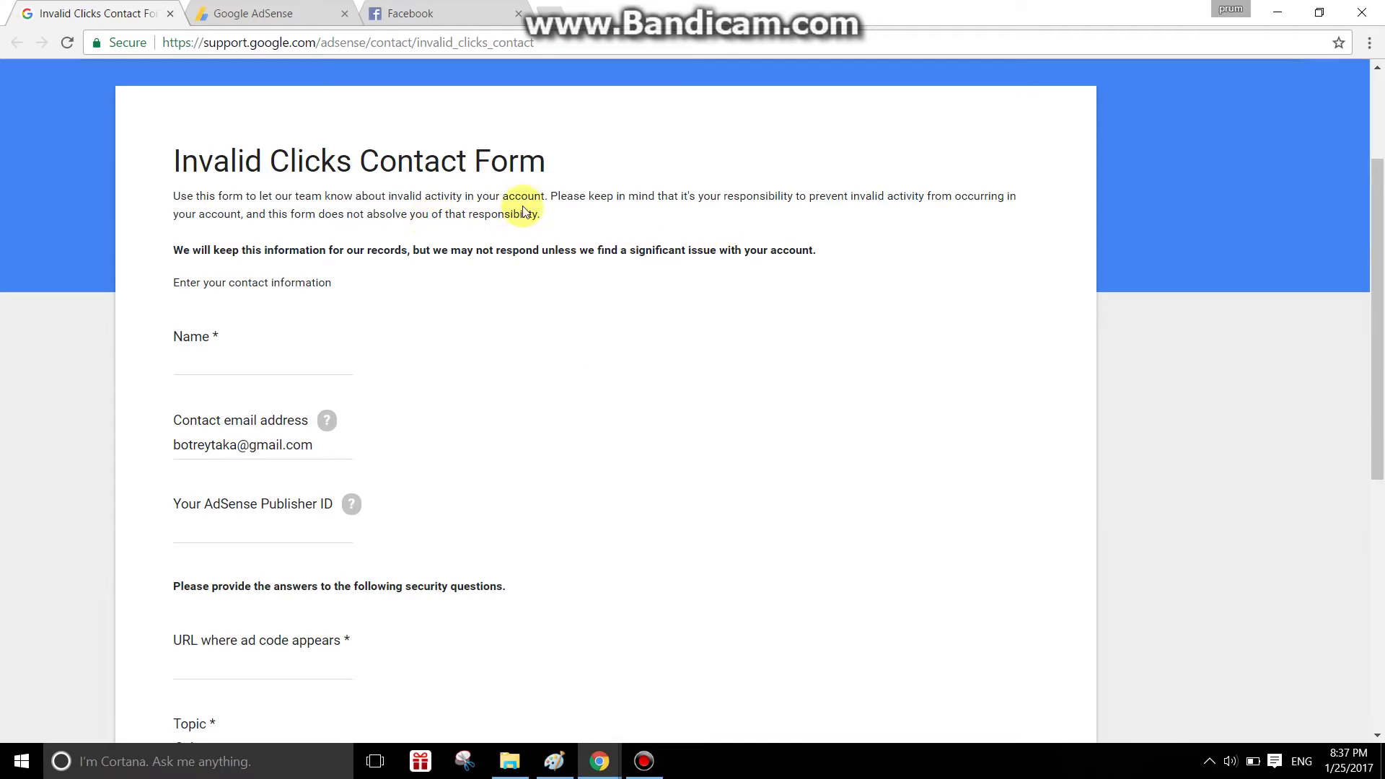
pyautogui.moveTo(521, 197); pyautogui.dragTo(411, 202)
pyautogui.click(417, 217)
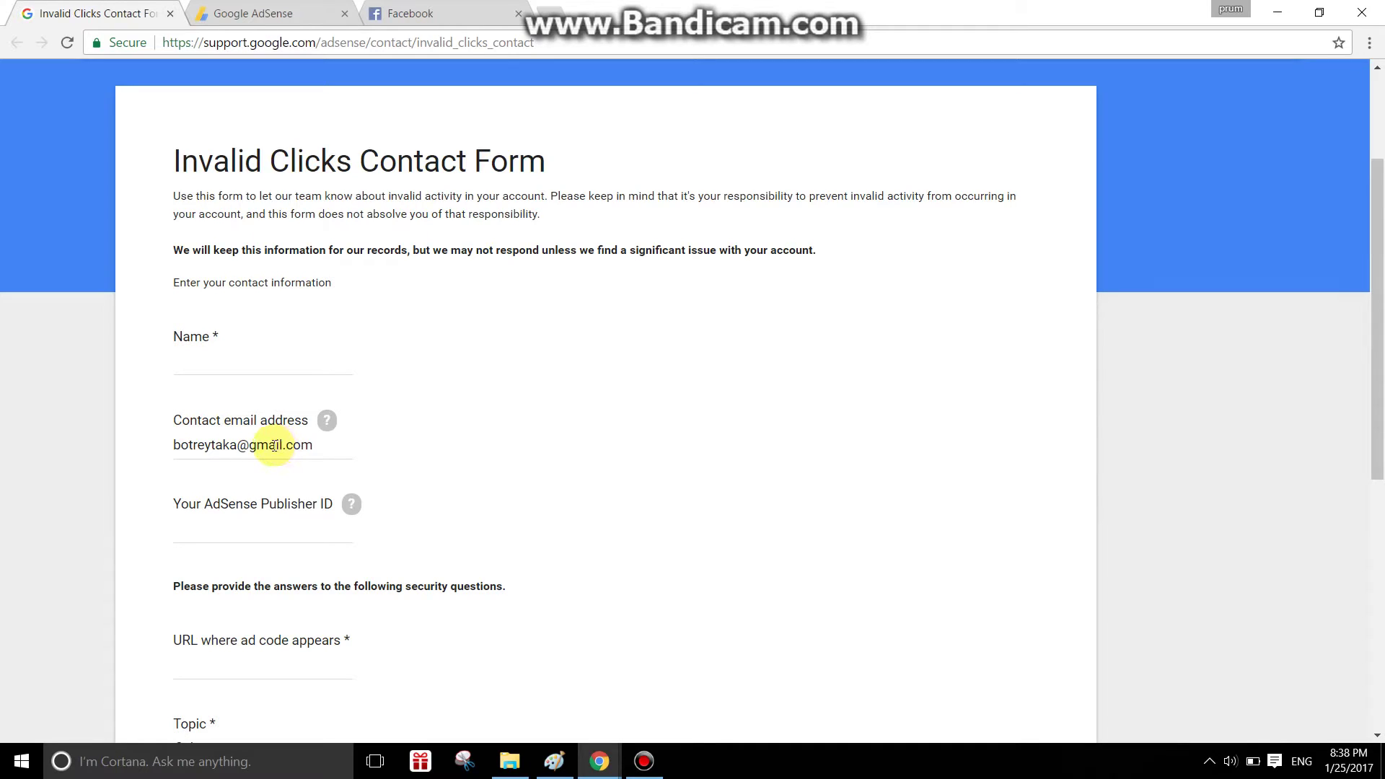
pyautogui.click(255, 375)
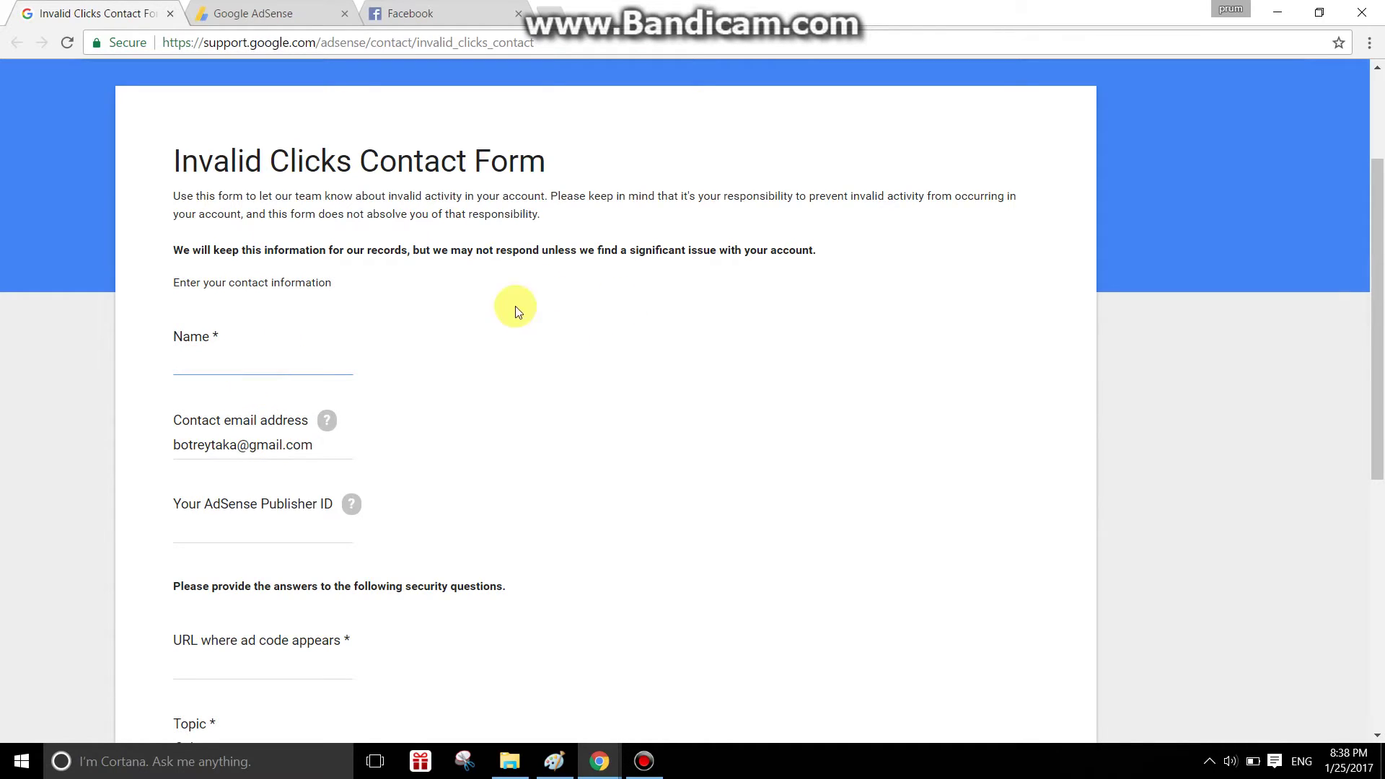
pyautogui.click(482, 245)
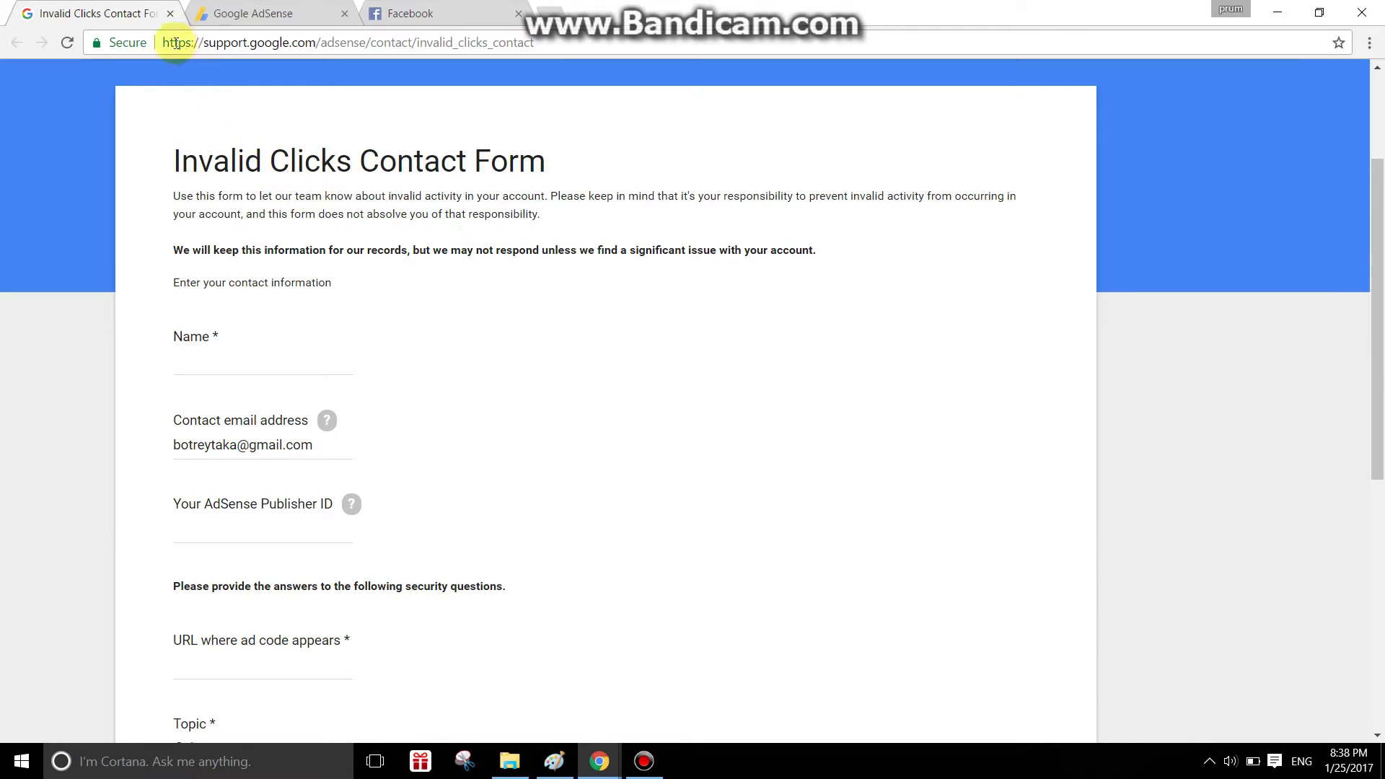
pyautogui.moveTo(163, 44); pyautogui.dragTo(524, 43)
pyautogui.click(225, 46)
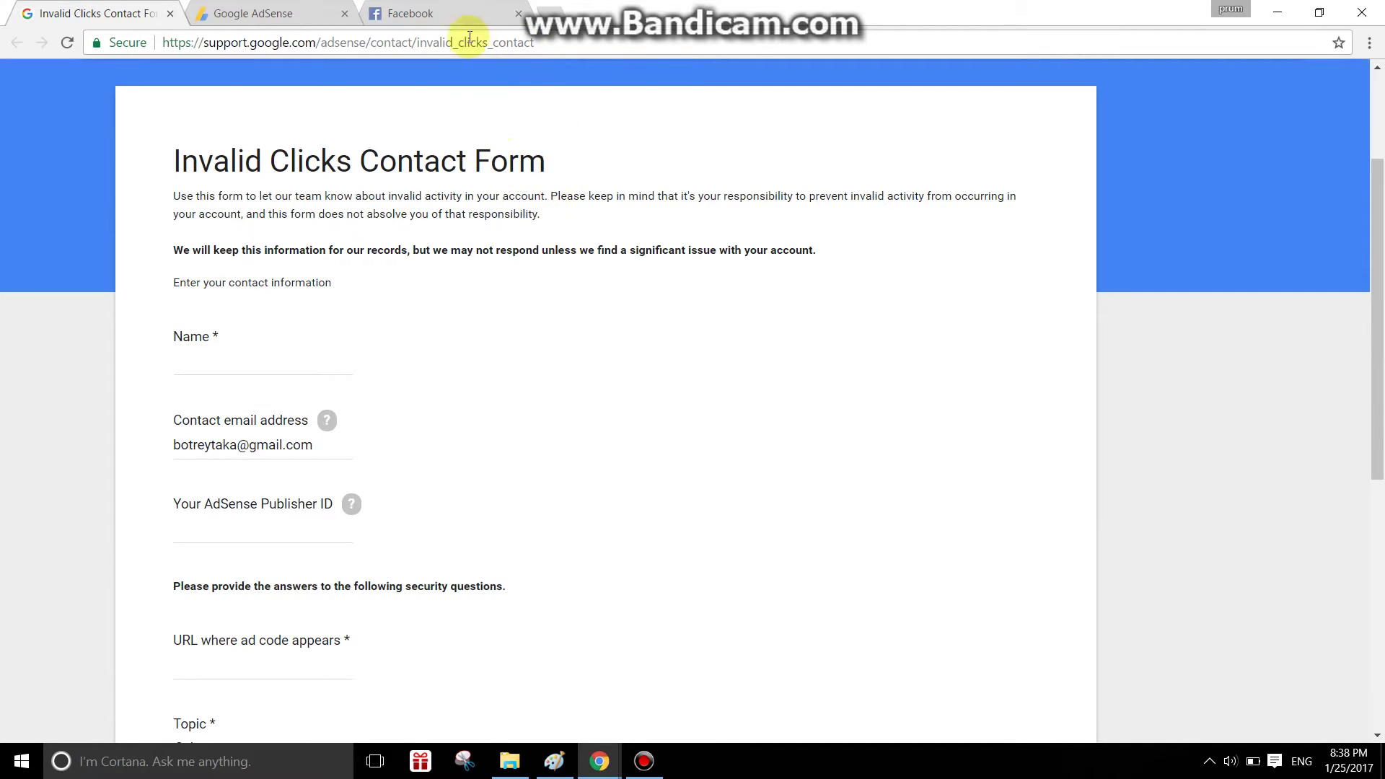
pyautogui.moveTo(469, 36); pyautogui.dragTo(139, 87)
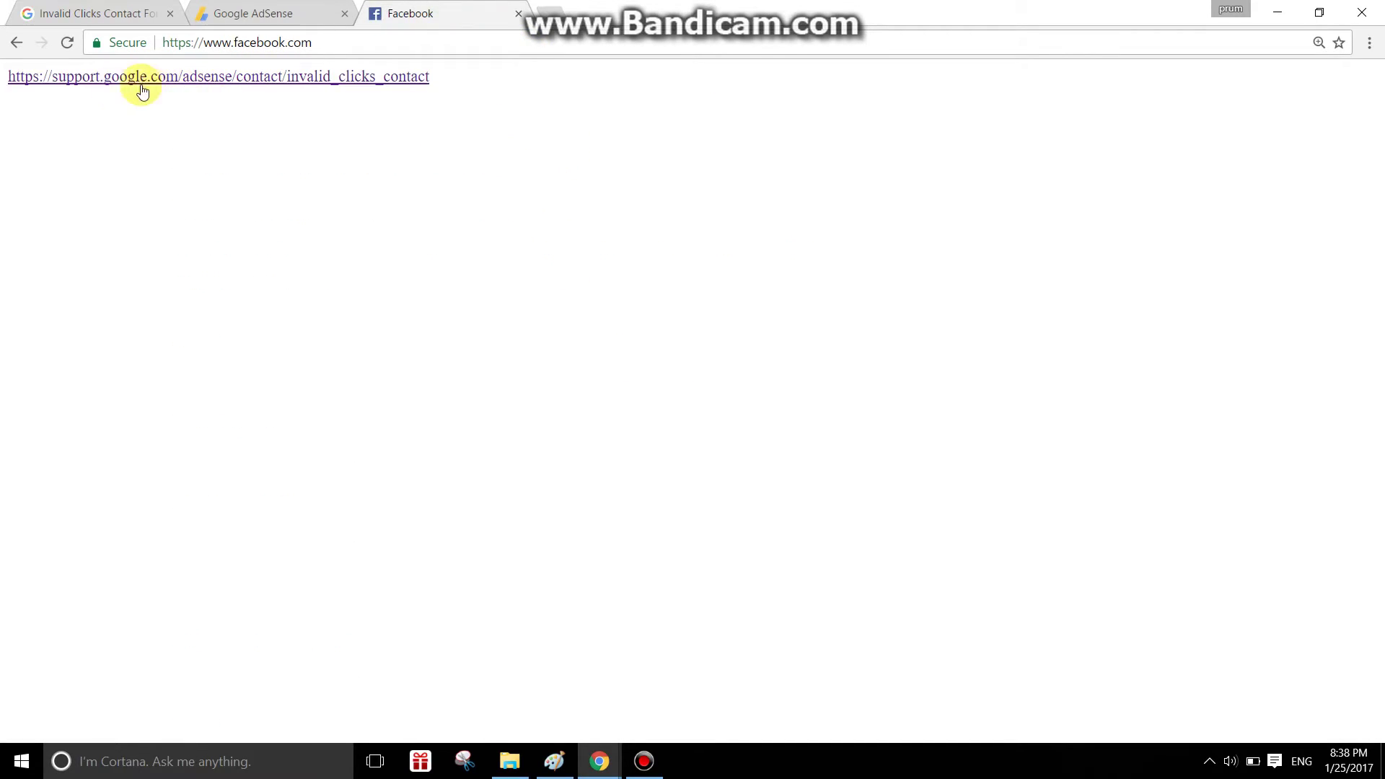
pyautogui.click(168, 6)
pyautogui.scroll(-1, 404, 217)
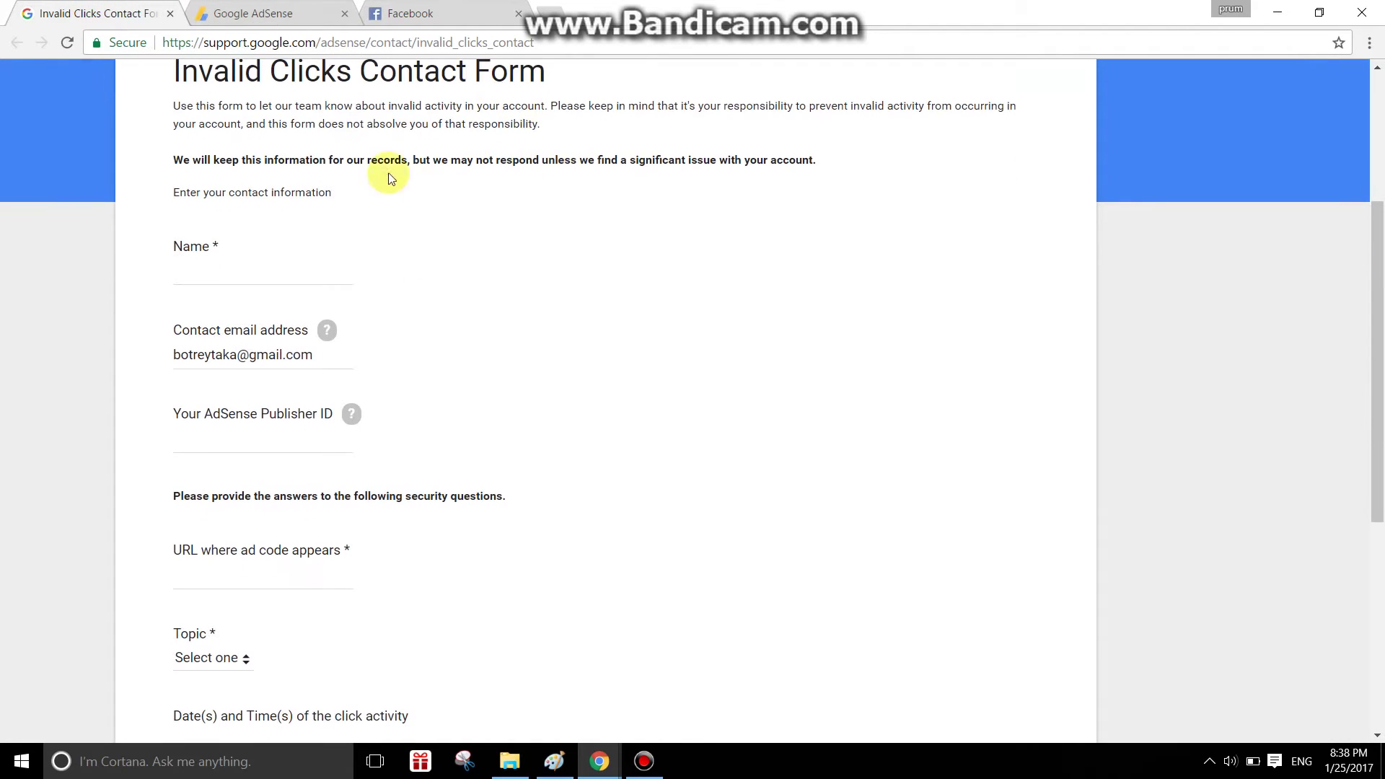
pyautogui.moveTo(171, 106); pyautogui.dragTo(422, 108)
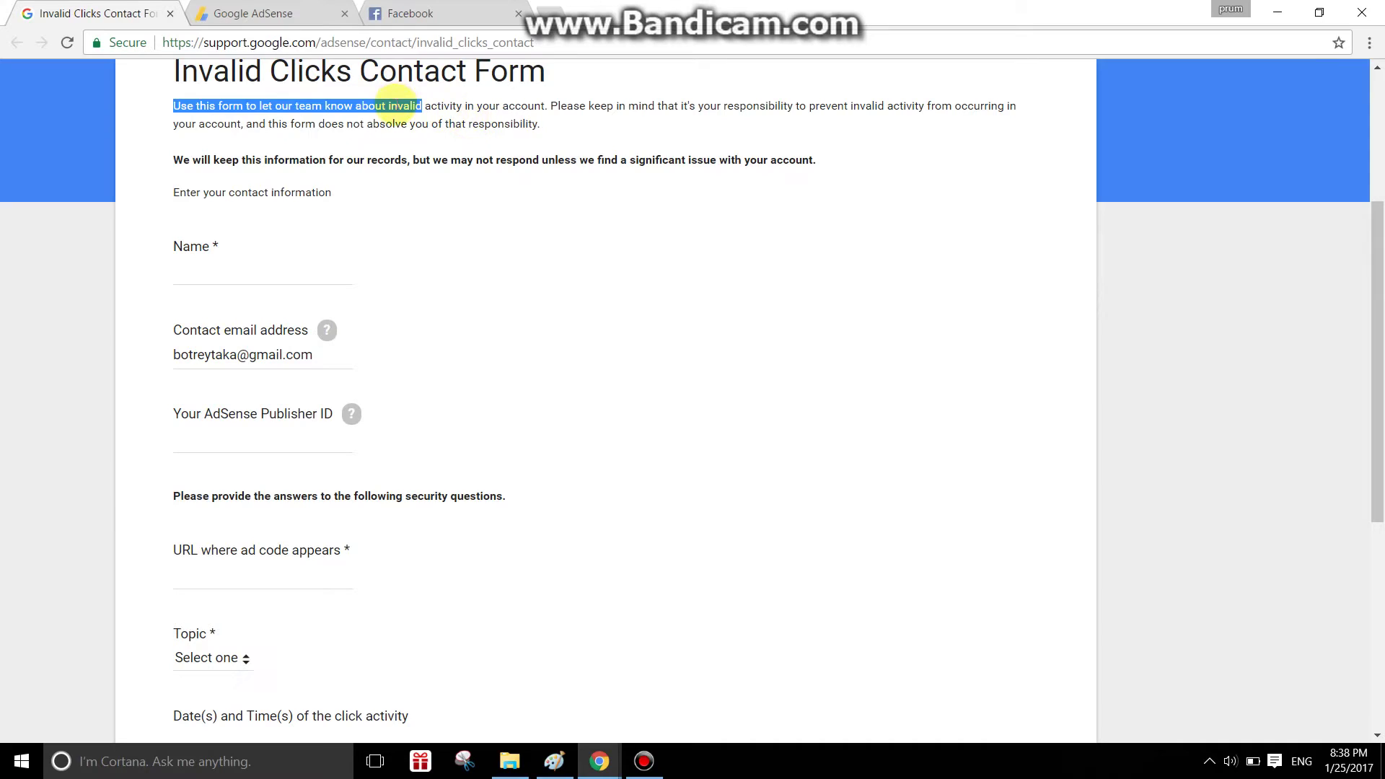
pyautogui.moveTo(399, 106); pyautogui.dragTo(469, 111)
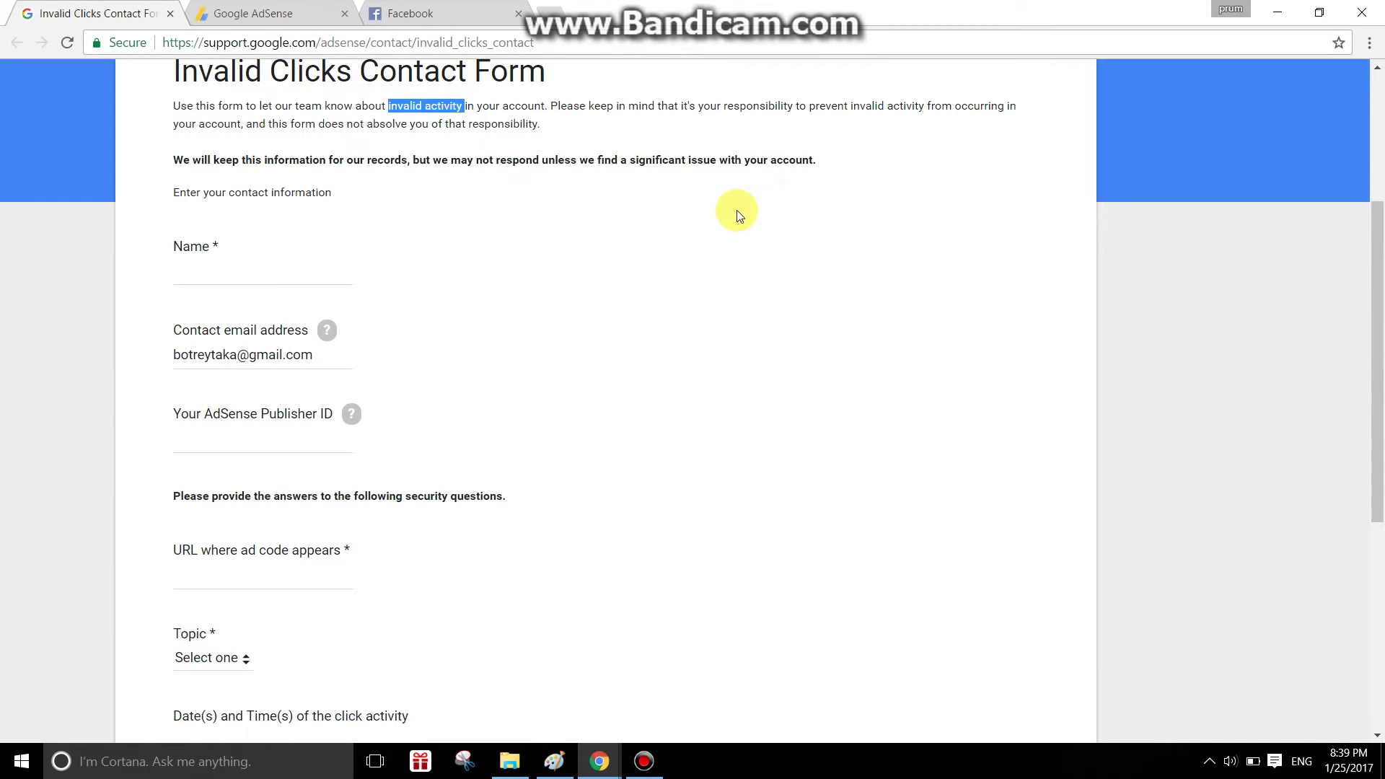
pyautogui.scroll(-1, 733, 217)
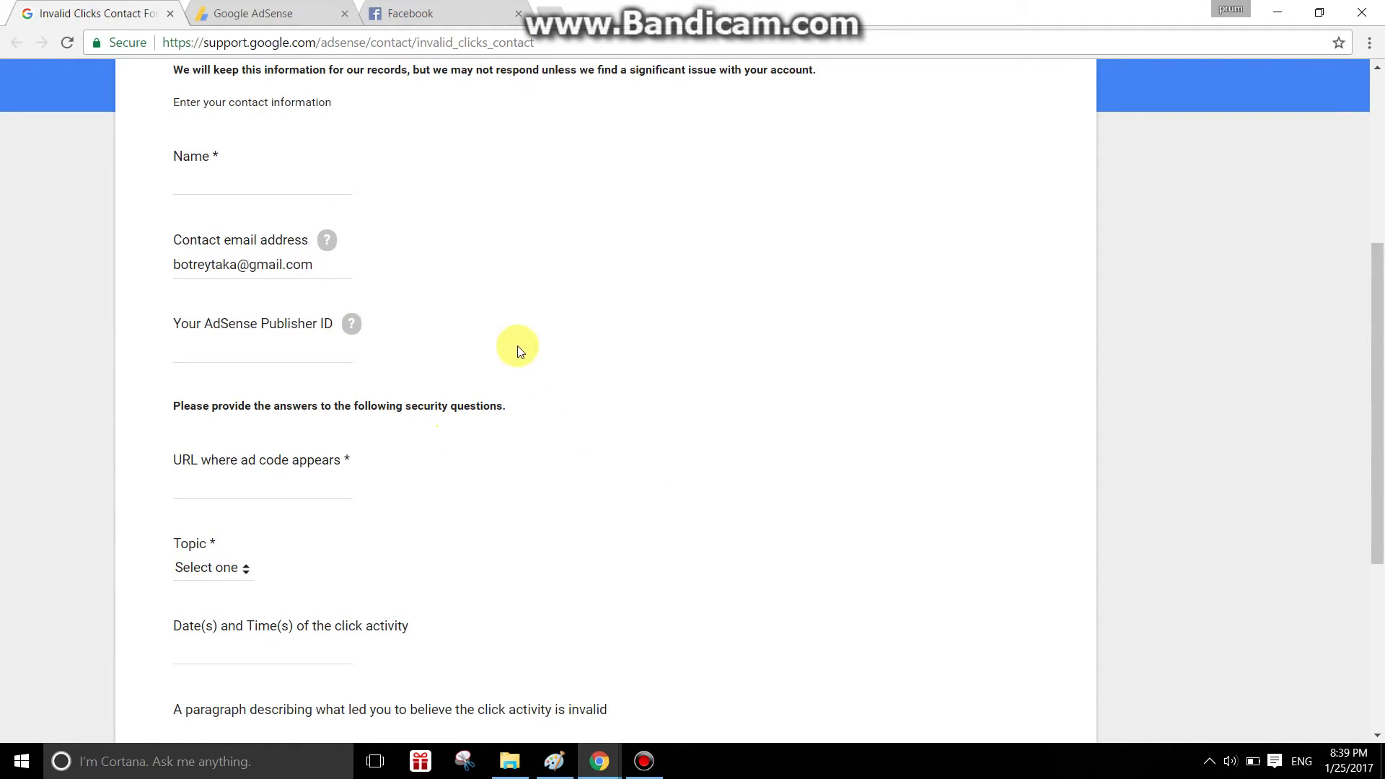
pyautogui.scroll(2, 565, 225)
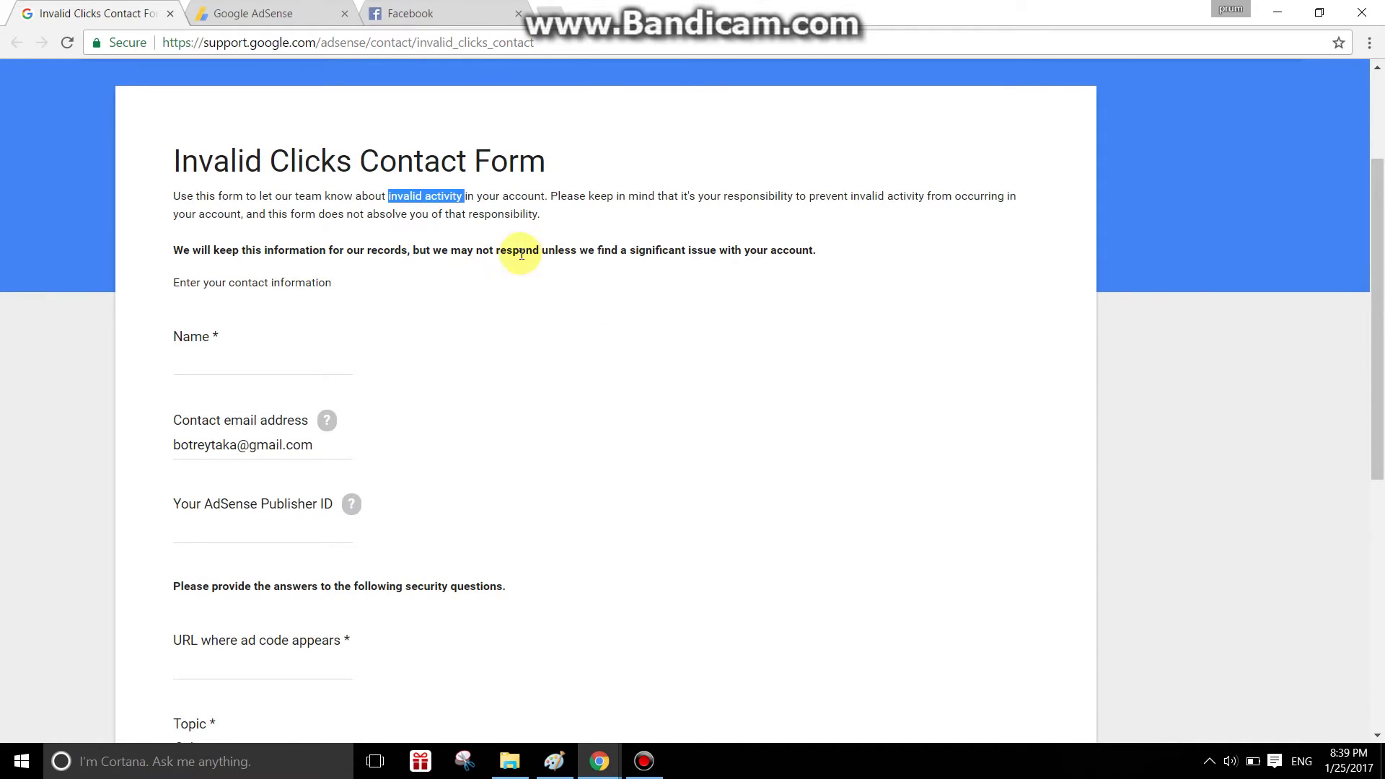
# Enter KhmerNews Tech as the contact name and clear the prefilled contact email address.
pyautogui.scroll(-1, 303, 343)
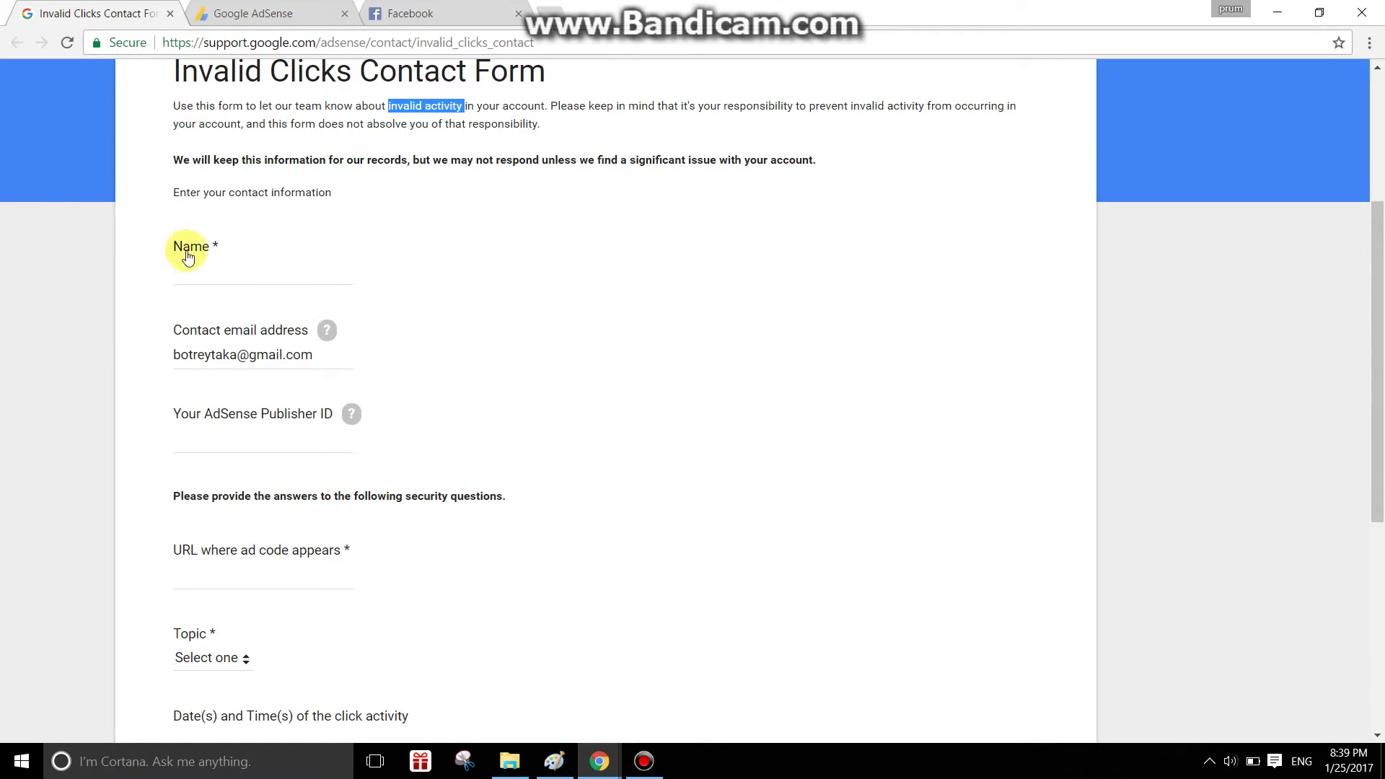
pyautogui.click(263, 295)
pyautogui.click(340, 272)
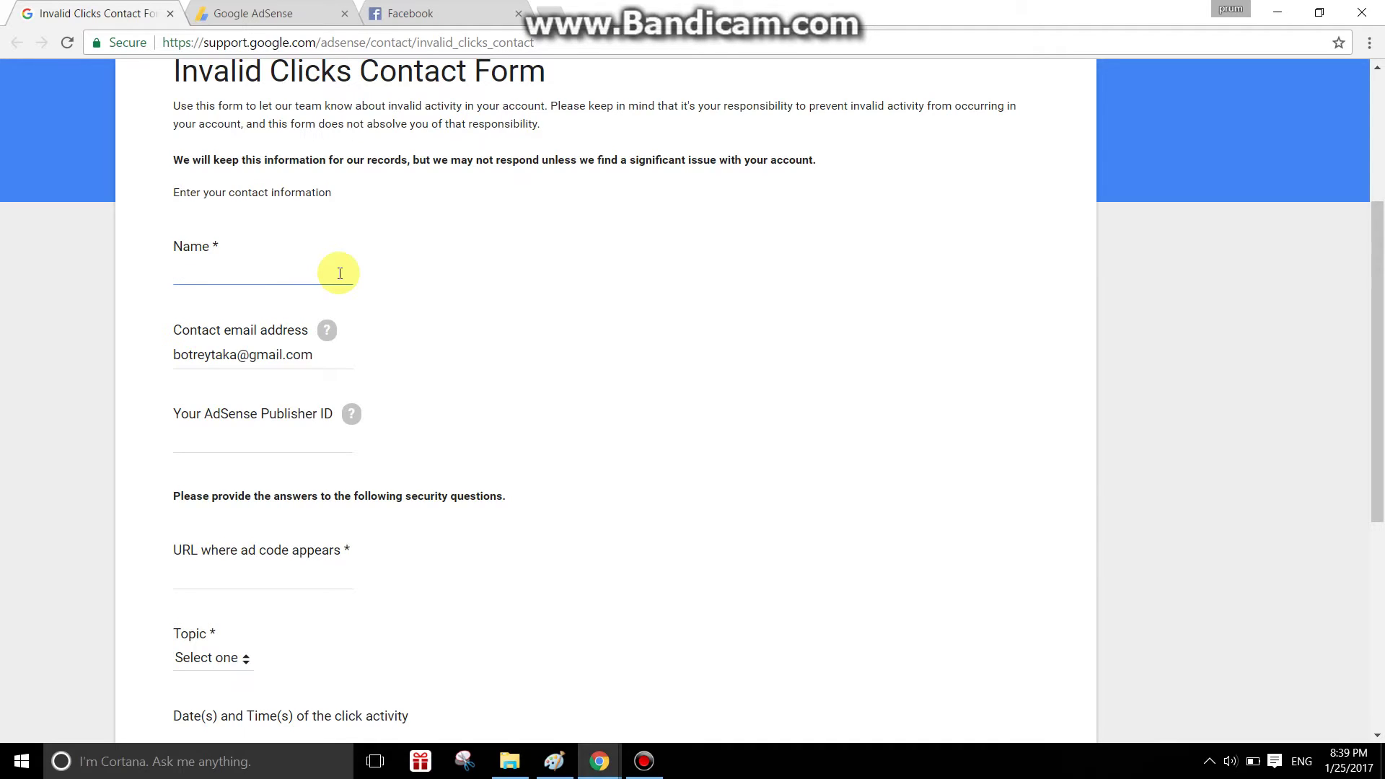
pyautogui.write('KhmerNews Tech')
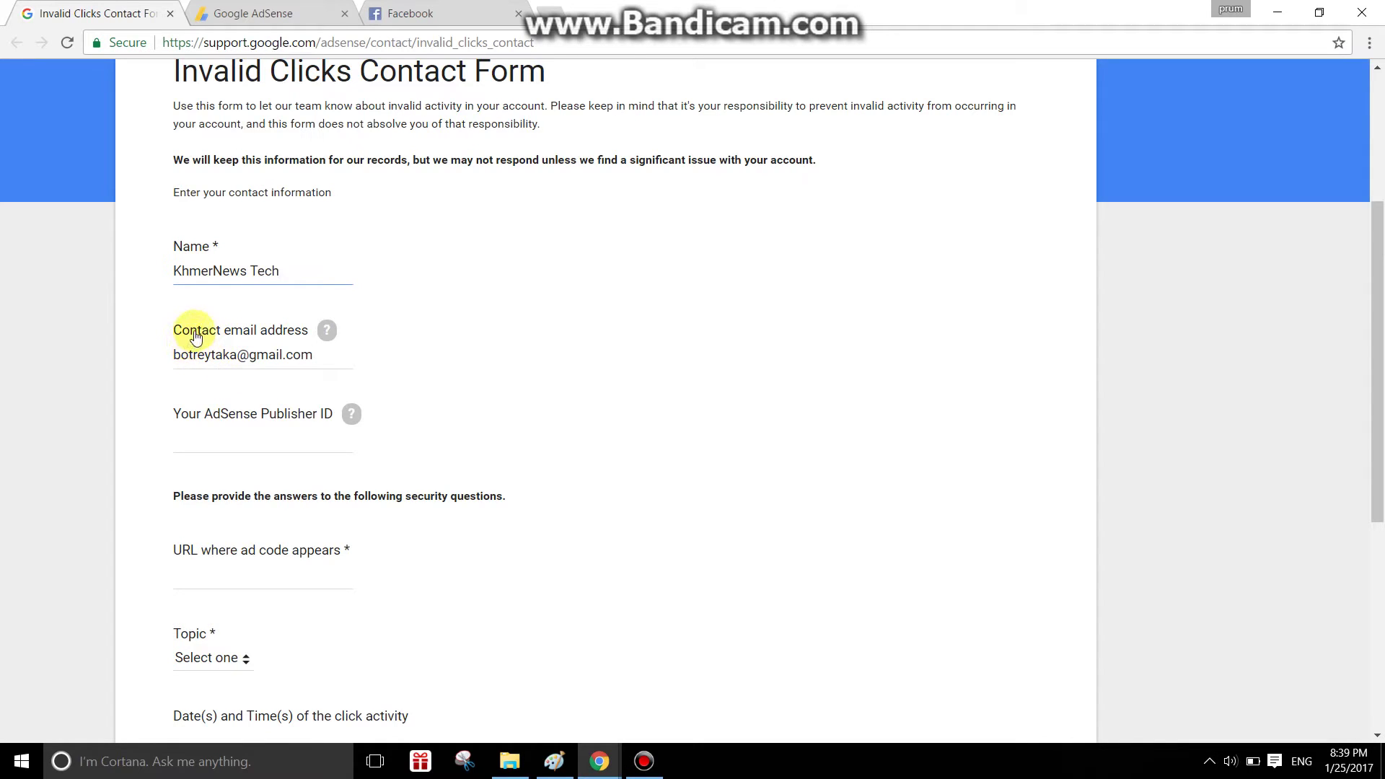
pyautogui.moveTo(173, 354); pyautogui.dragTo(341, 356)
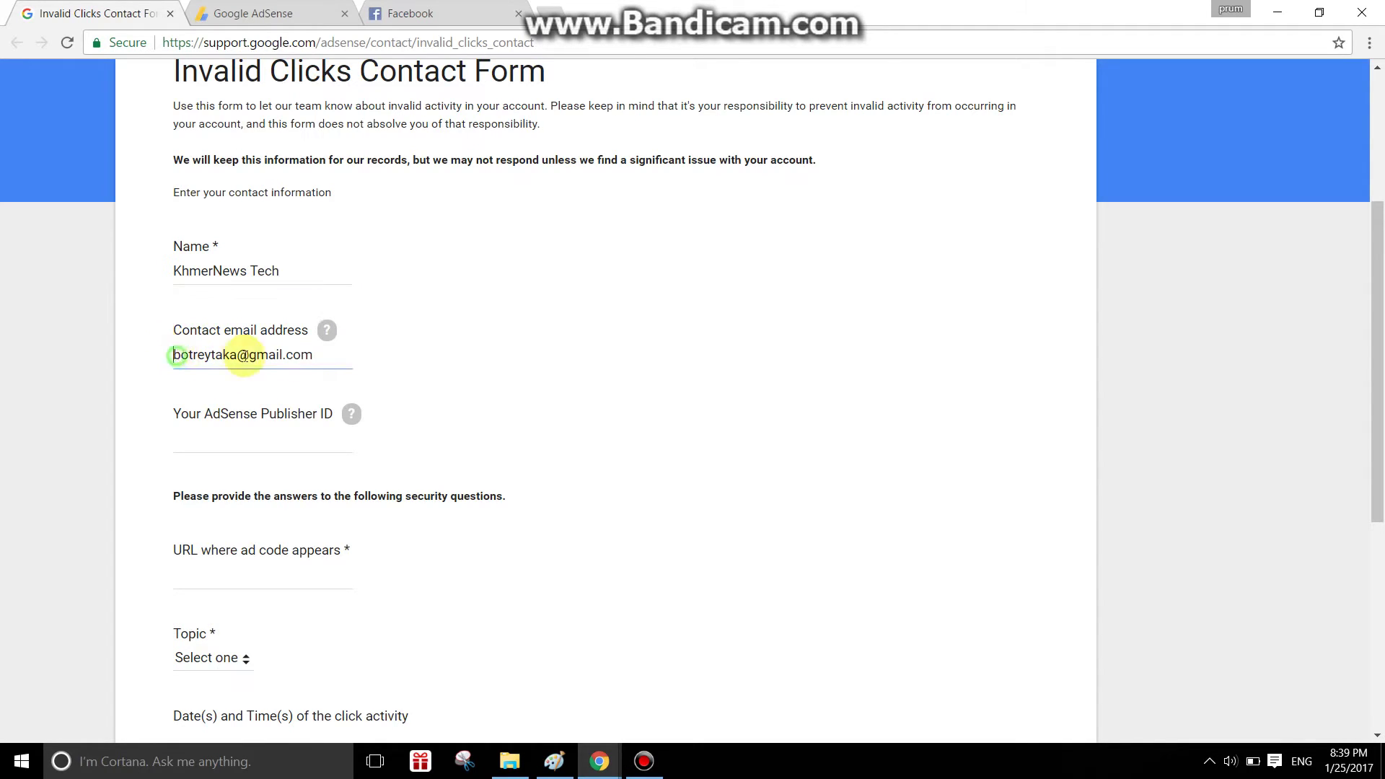
pyautogui.press('BackSpace')
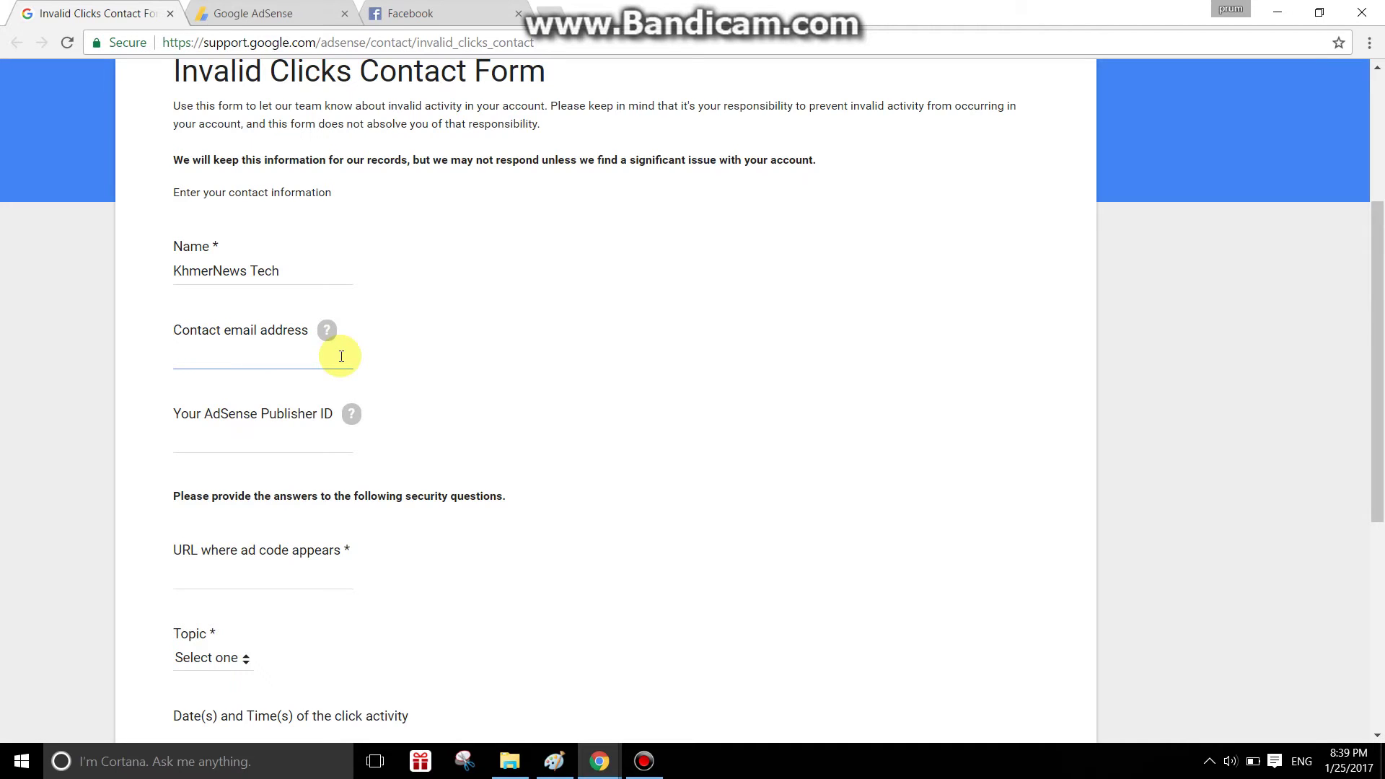
# Switch to the Google AdSense account information page and copy the publisher ID.
pyautogui.scroll(-2, 342, 356)
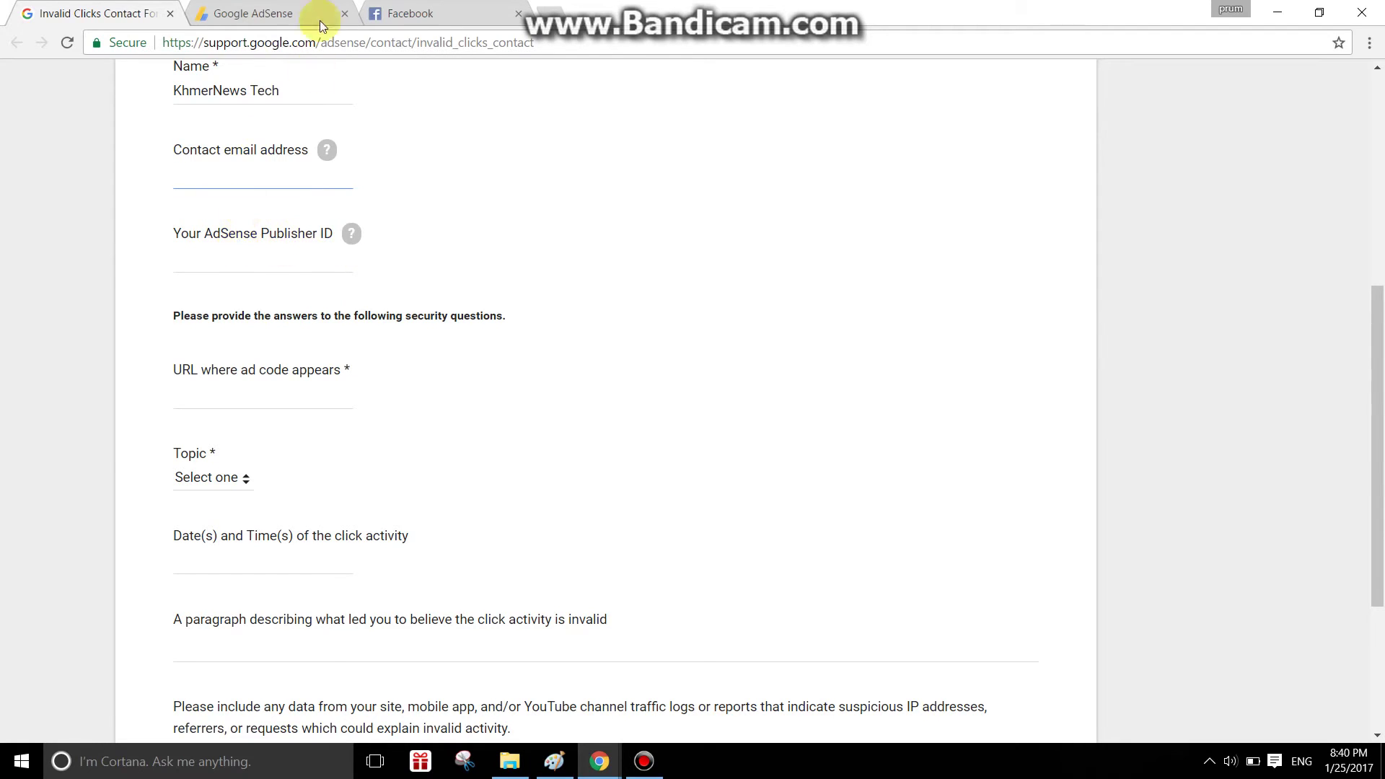
pyautogui.click(274, 13)
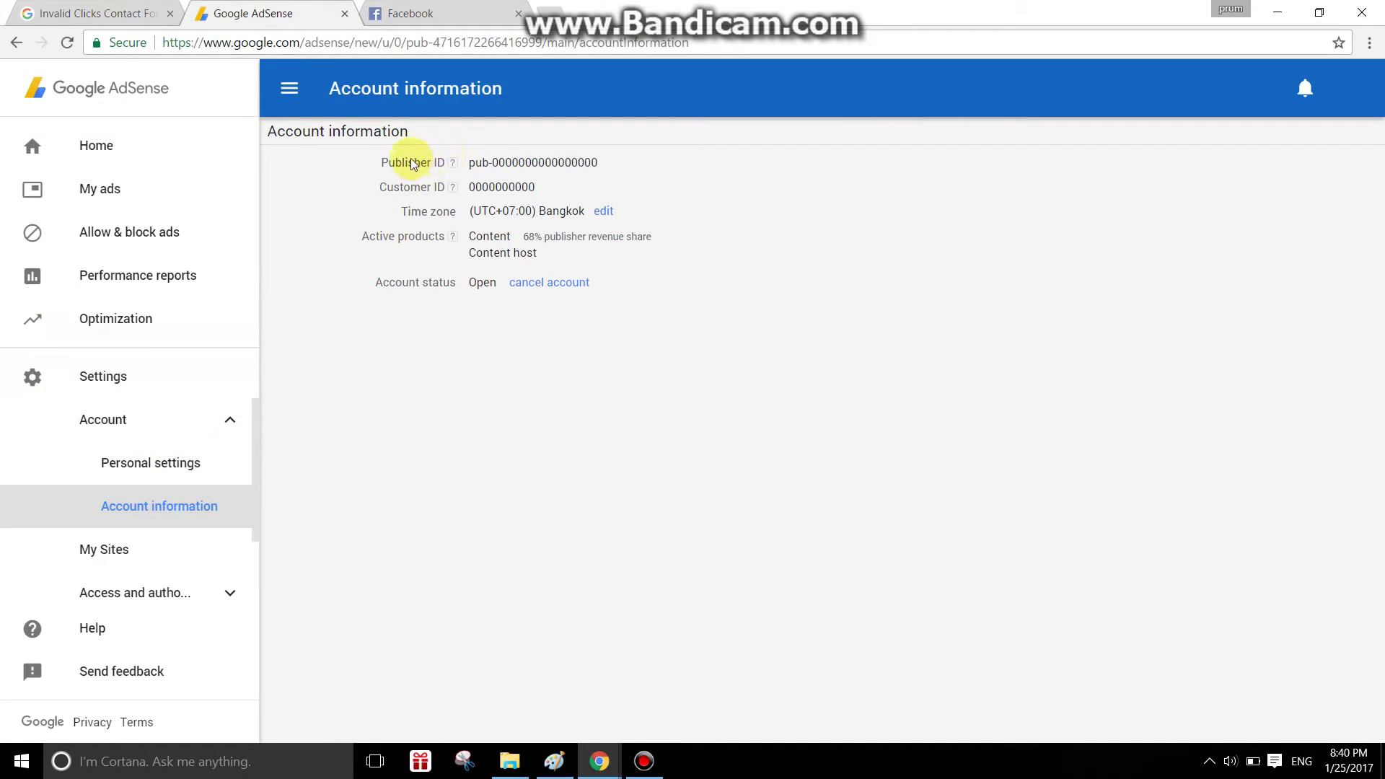
pyautogui.moveTo(465, 163); pyautogui.dragTo(597, 165)
pyautogui.hotkey('ctrl', 'c')
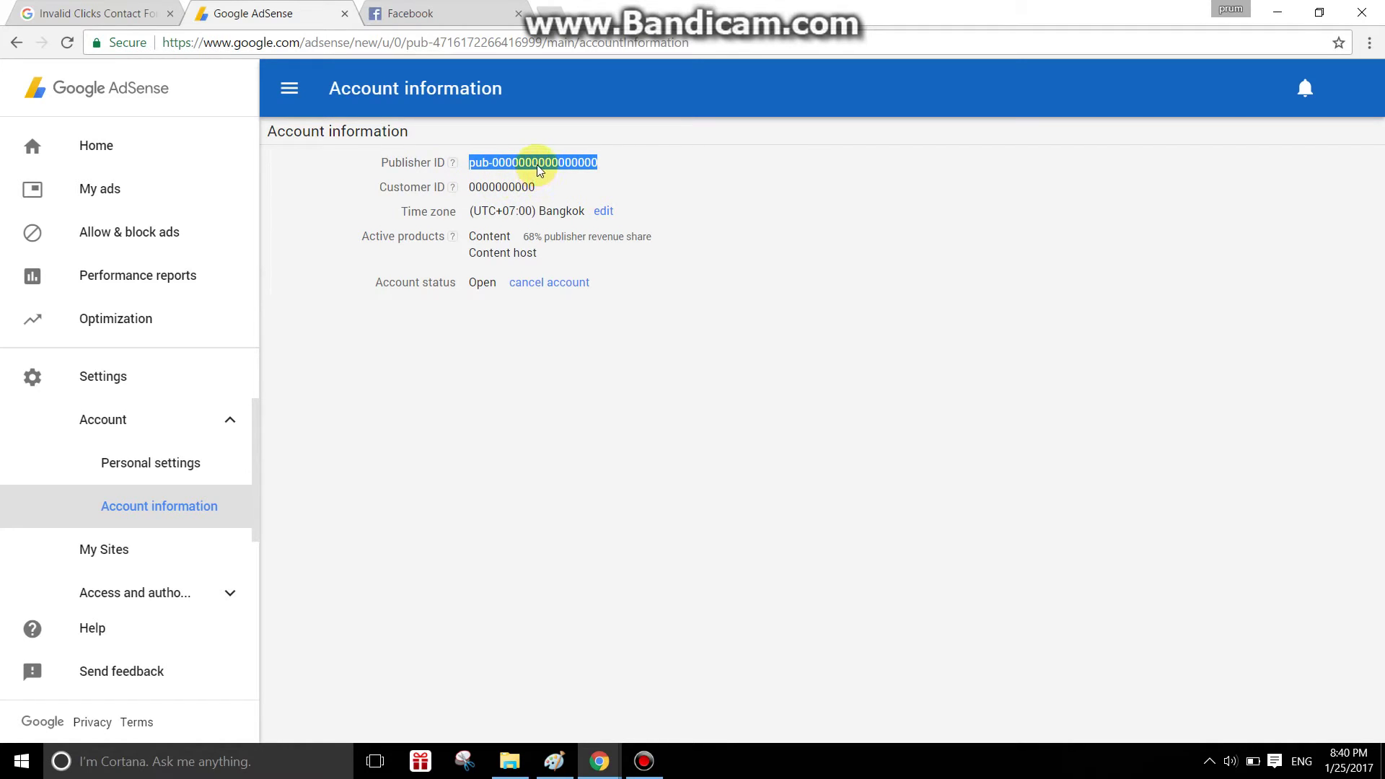
# Return to the contact form, fill in the contact email address and paste the copied AdSense publisher ID.
pyautogui.click(152, 13)
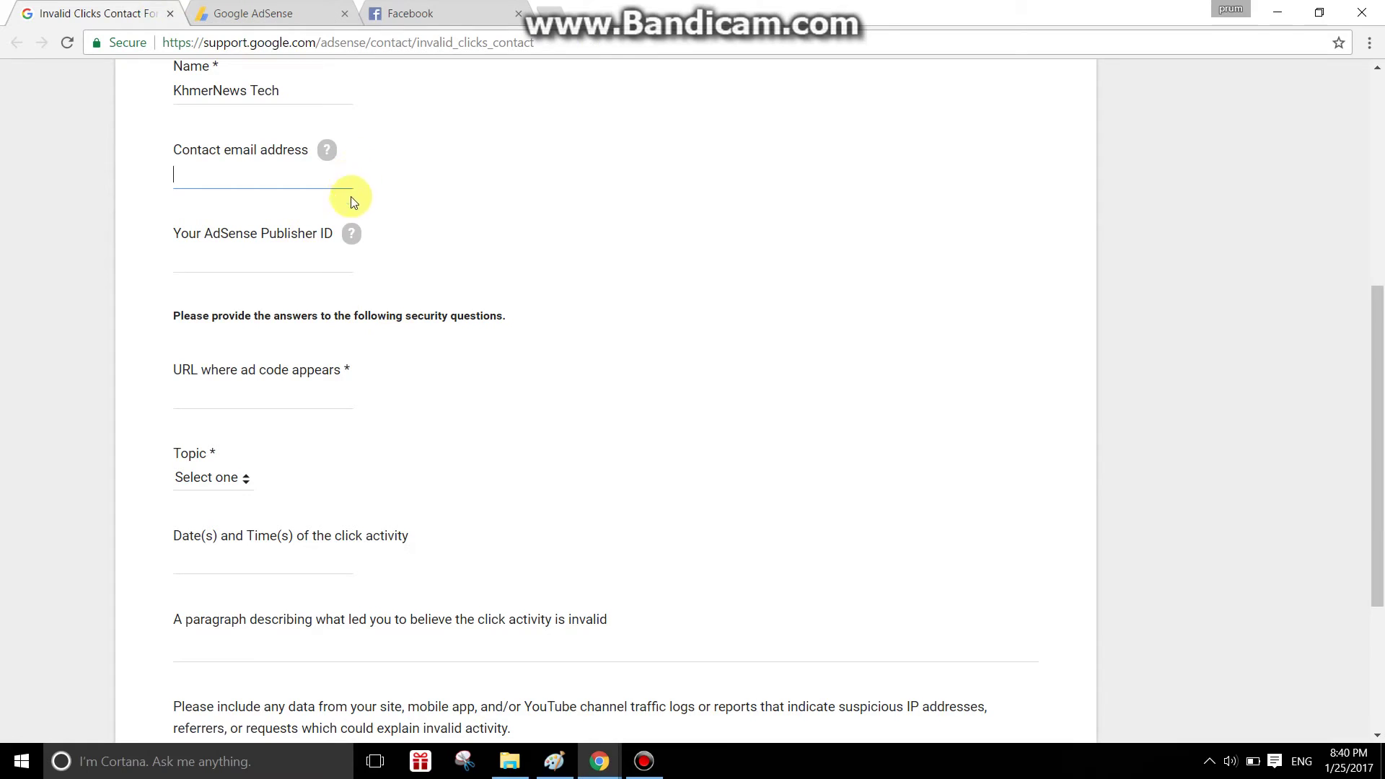
pyautogui.click(277, 184)
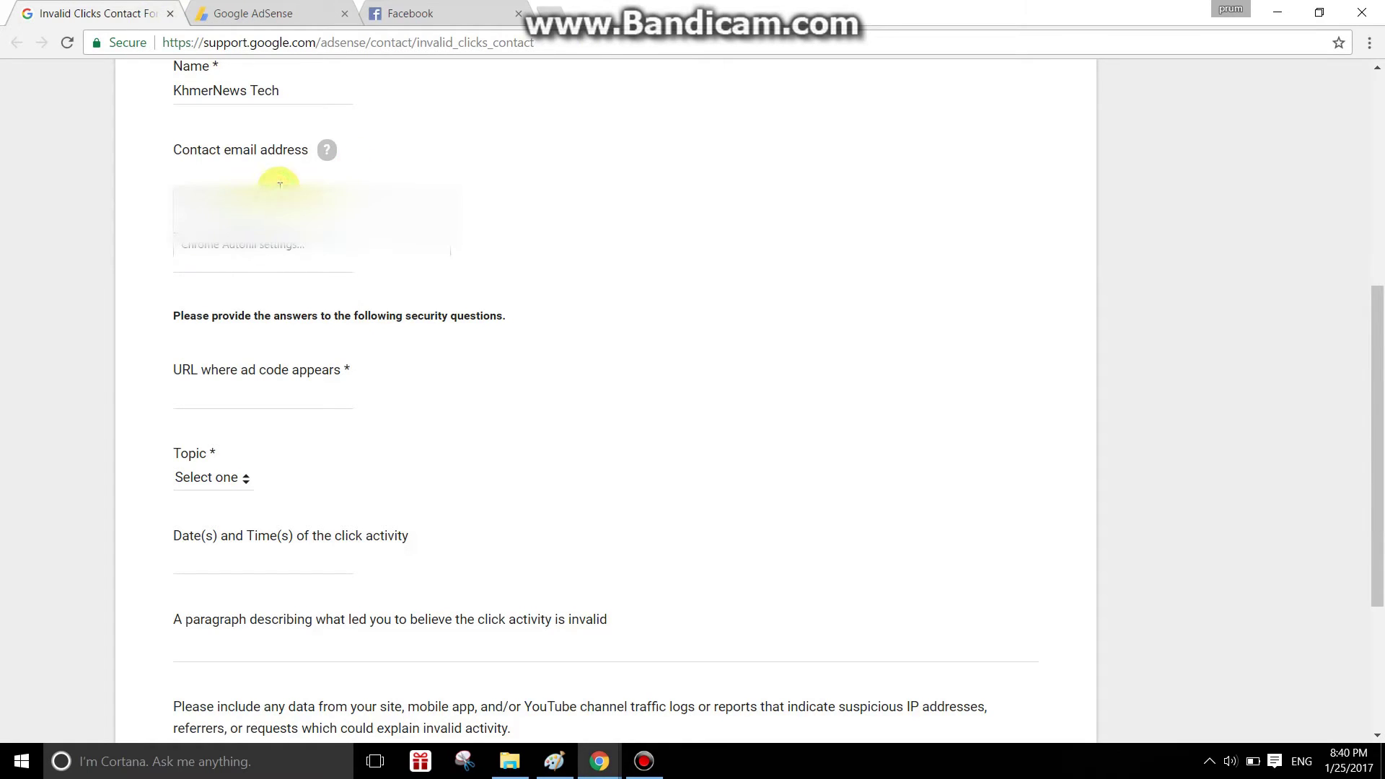
pyautogui.click(280, 189)
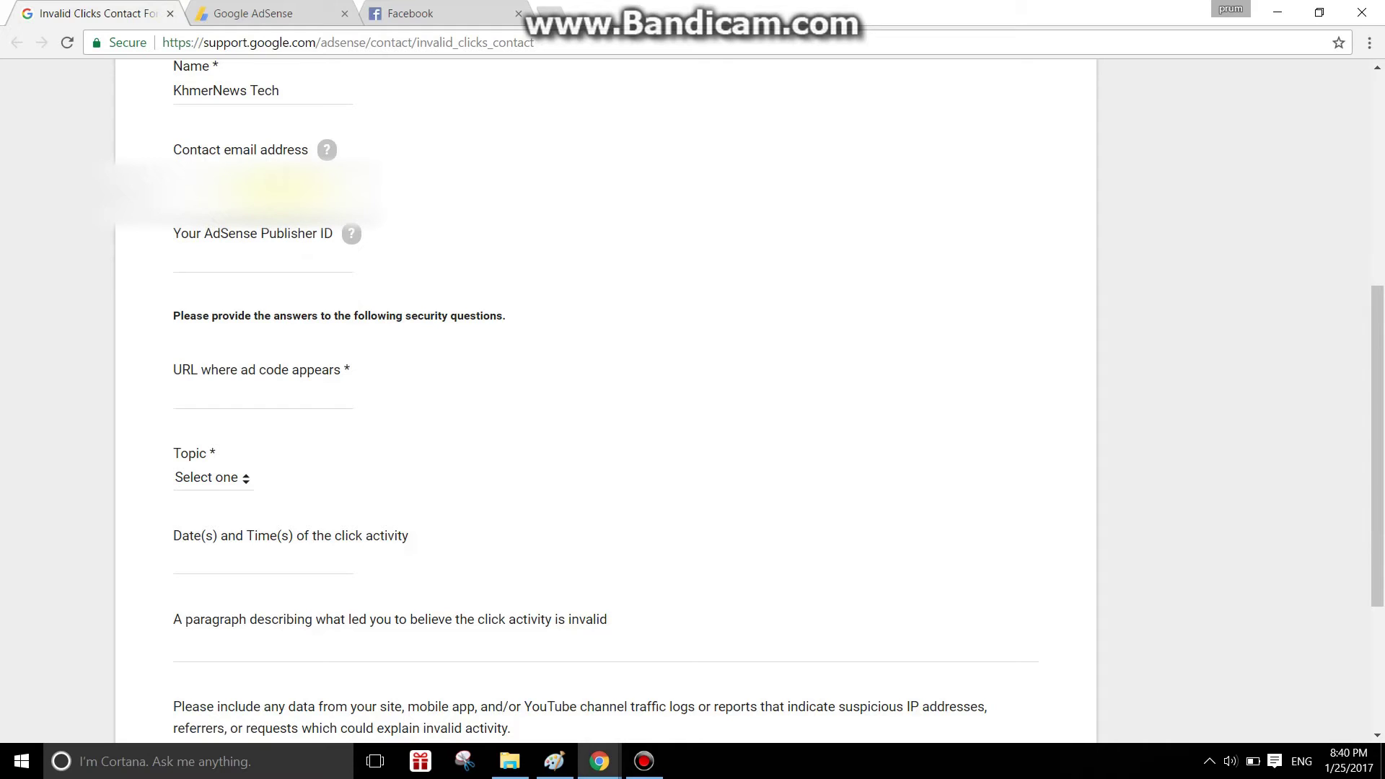
pyautogui.click(272, 264)
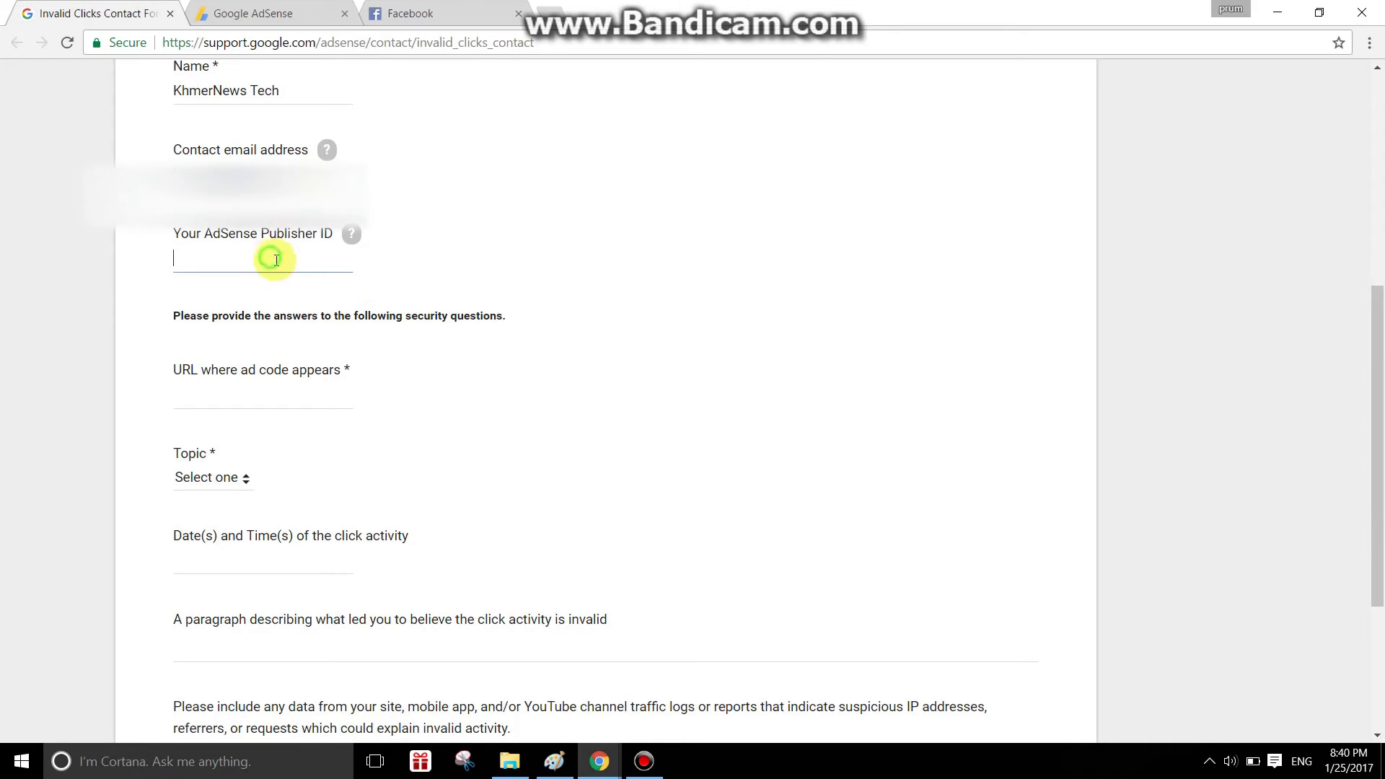
pyautogui.hotkey('ctrl', 'v')
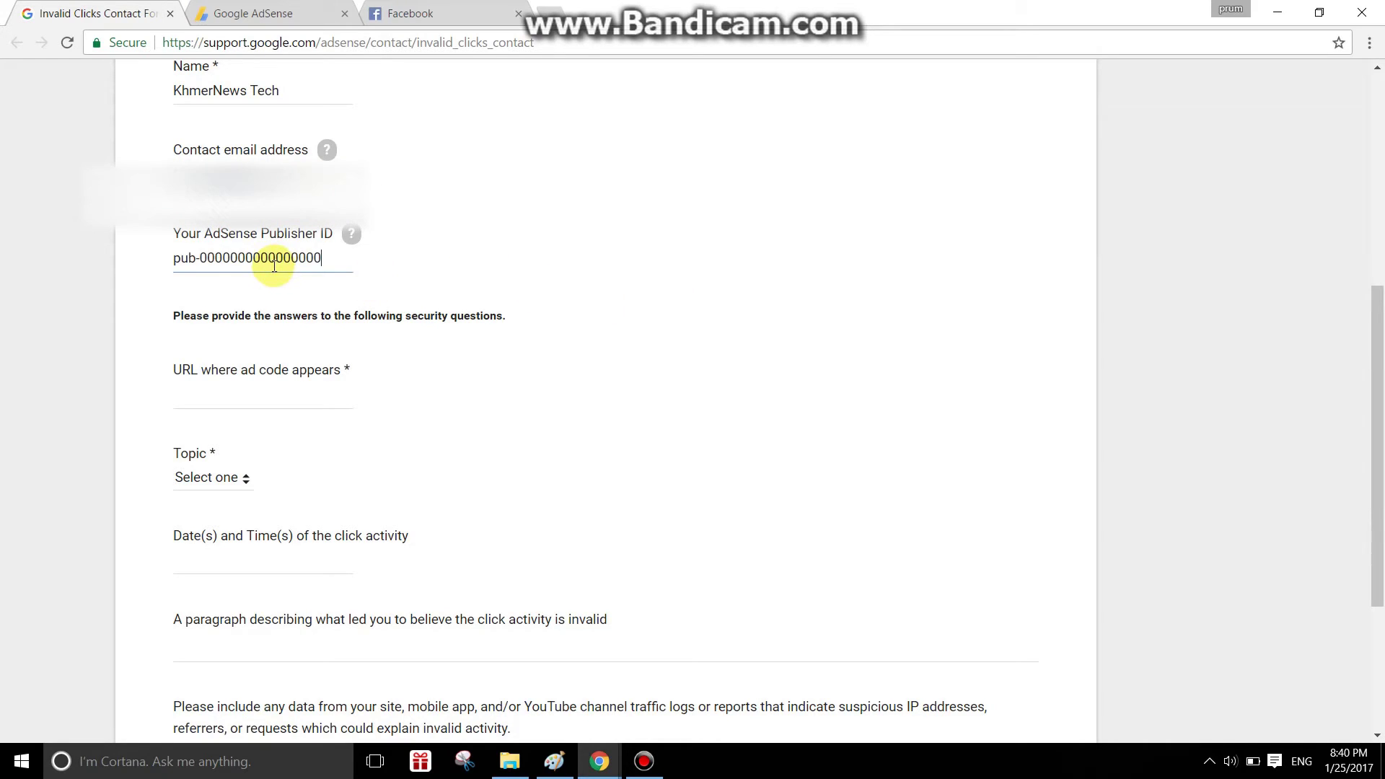
# Open YouTube in a new tab and go to the account's own channel page to find the ad URL.
pyautogui.moveTo(209, 318); pyautogui.dragTo(398, 318)
pyautogui.click(193, 319)
pyautogui.scroll(-1, 250, 380)
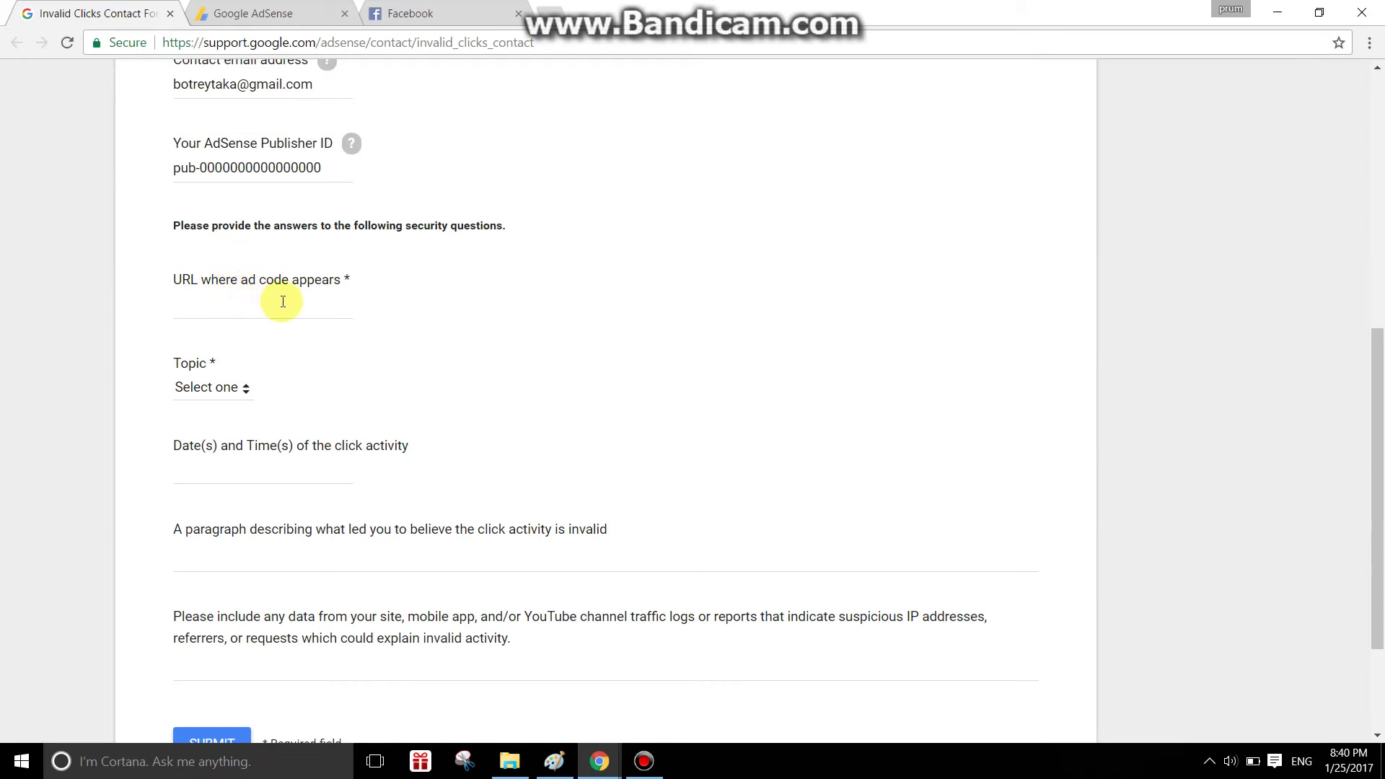
pyautogui.click(287, 306)
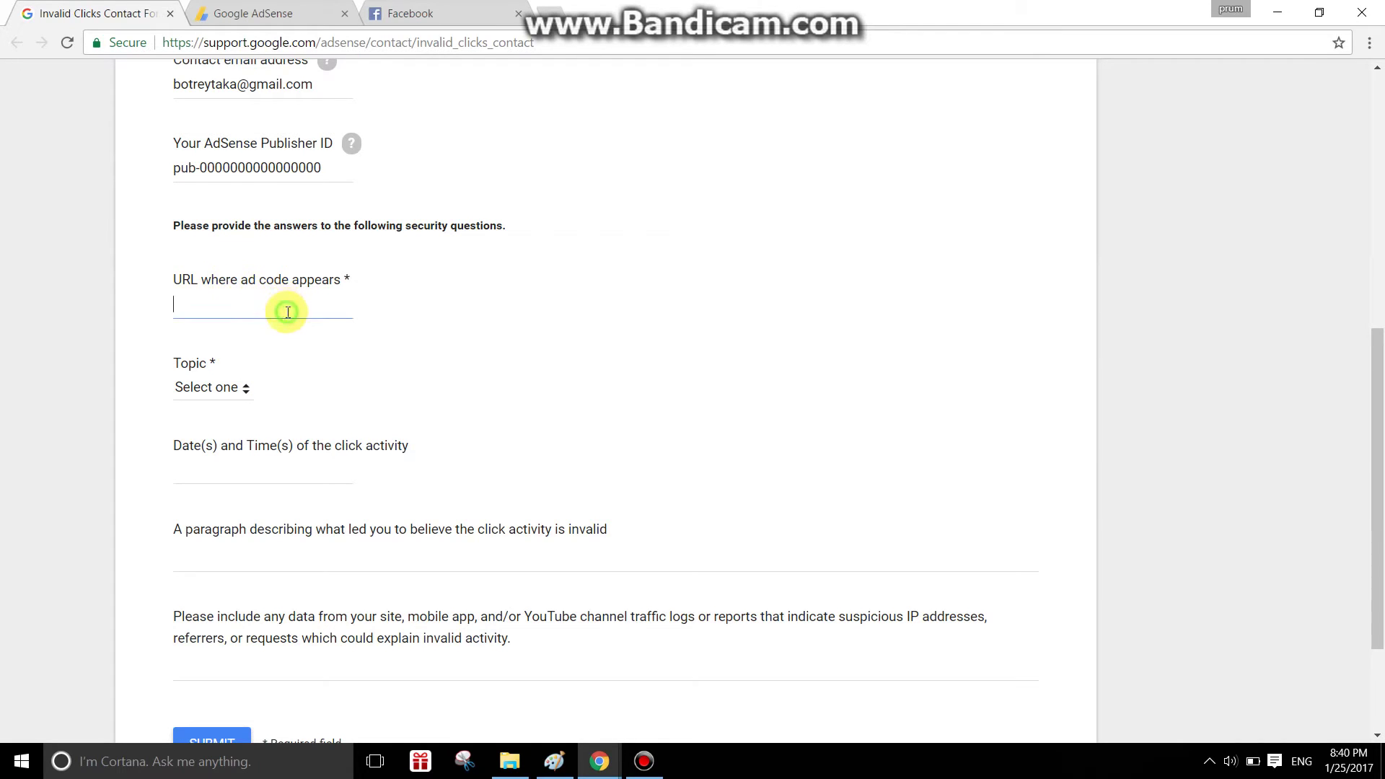
pyautogui.click(553, 10)
pyautogui.write('y')
pyautogui.press('Return')
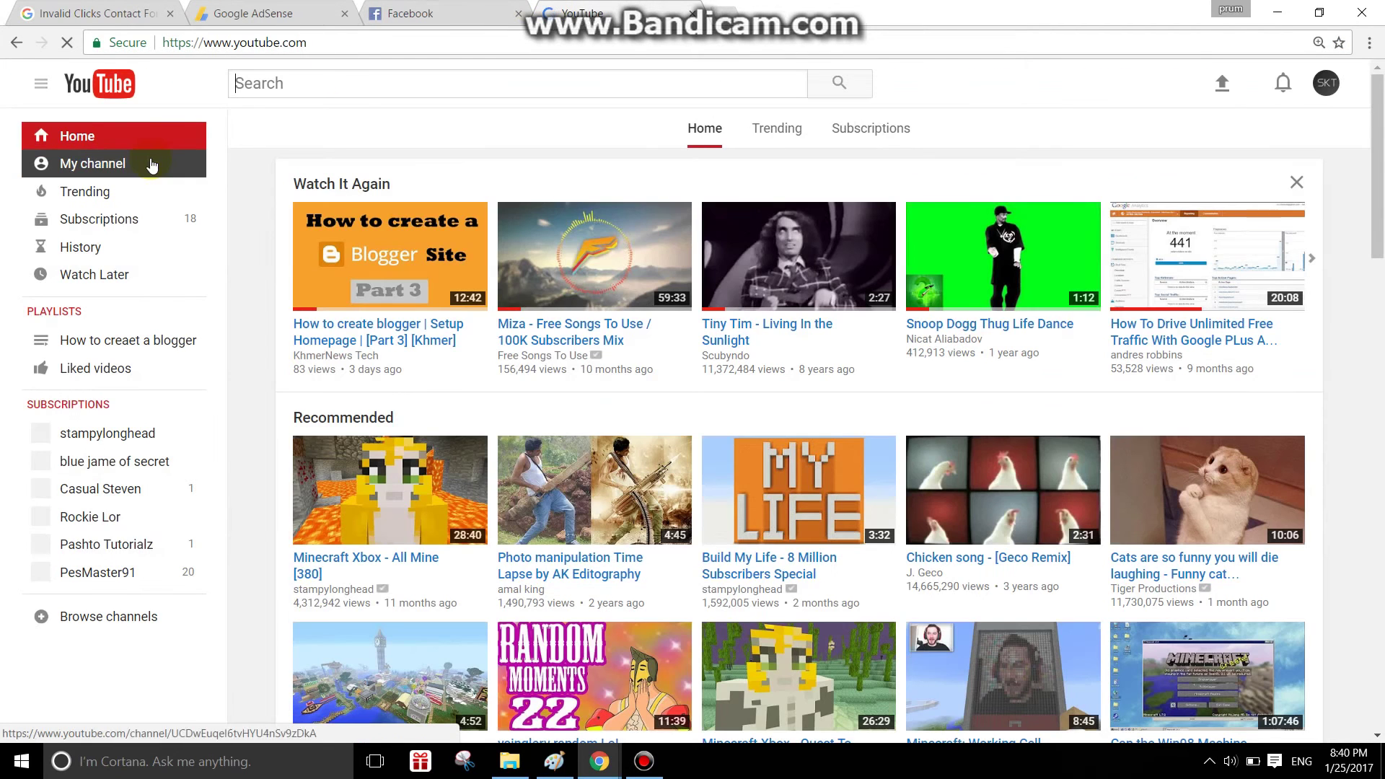
pyautogui.click(151, 179)
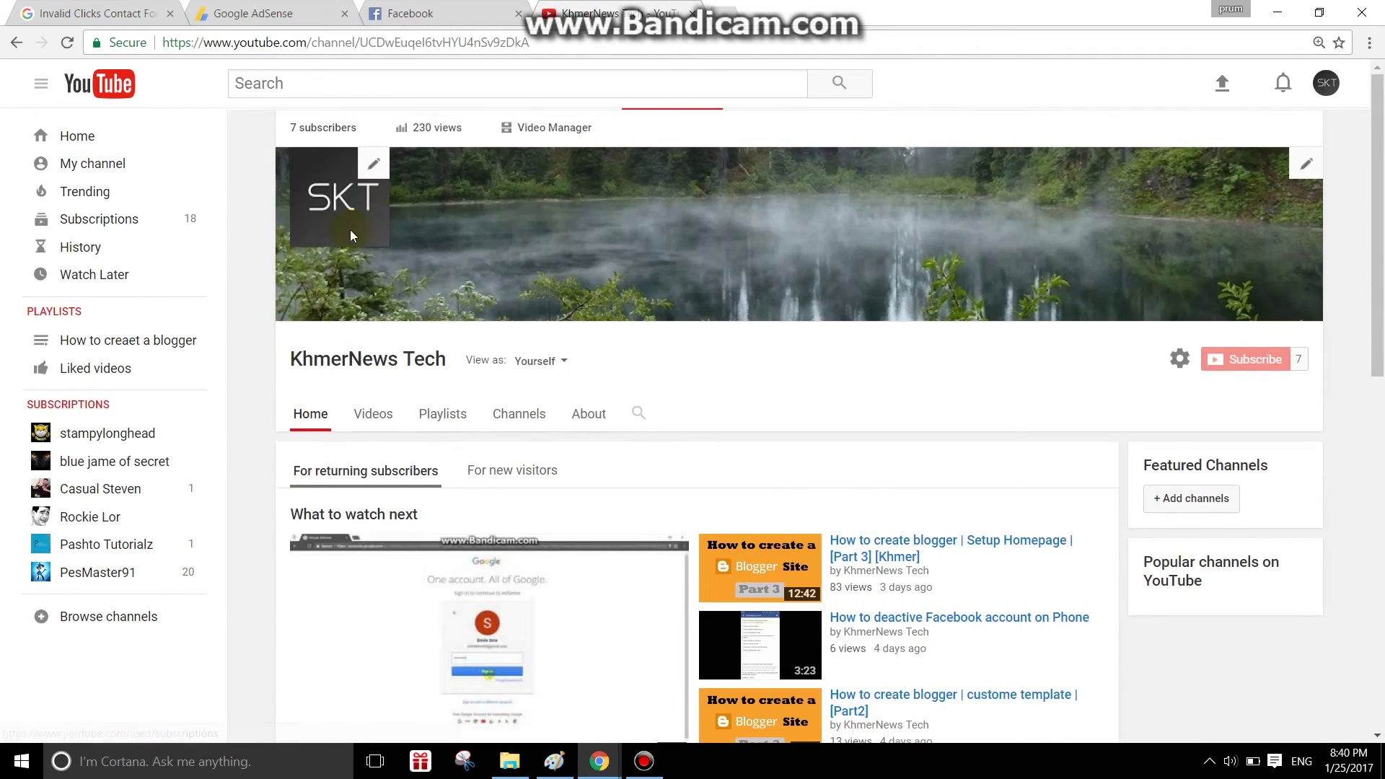
# Open the channel video "How to start earning money on youtube" and copy its web address.
pyautogui.click(374, 41)
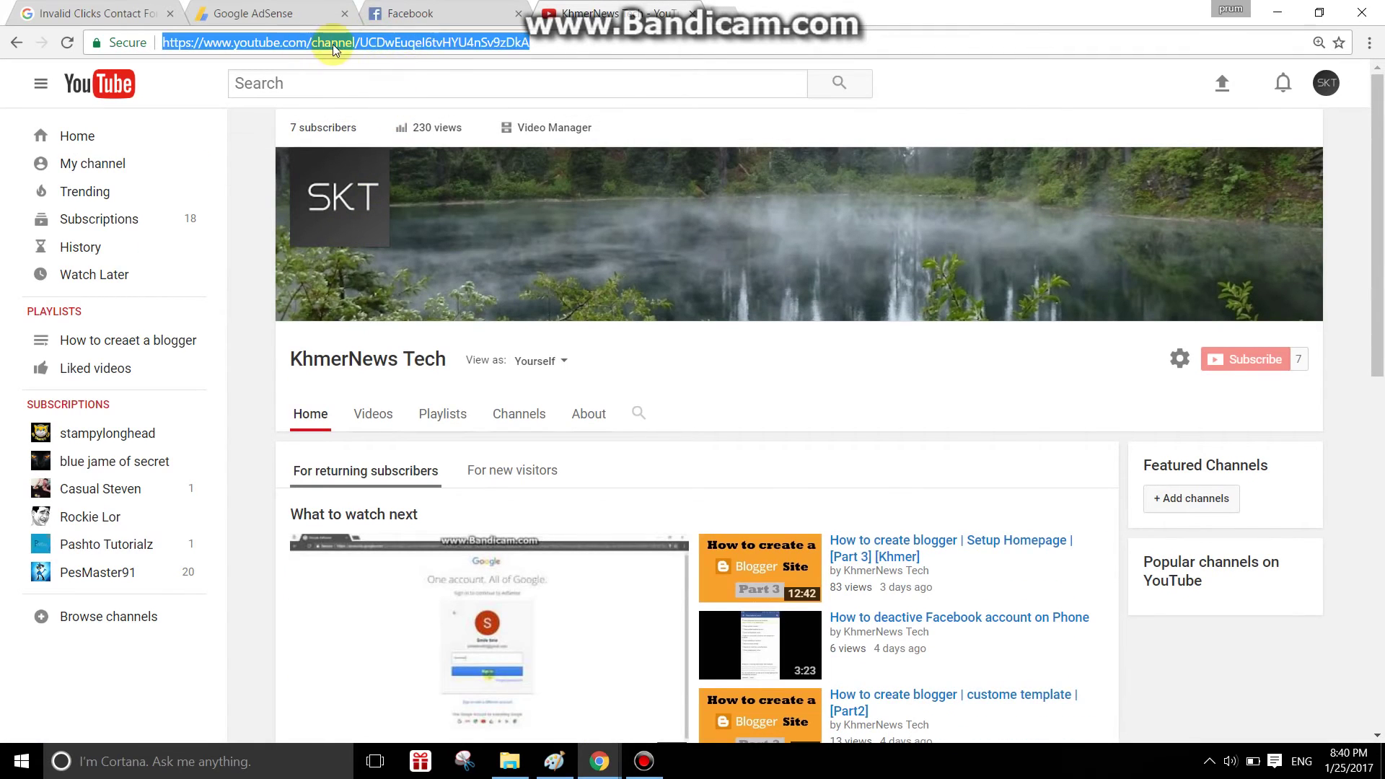
pyautogui.scroll(-3, 460, 268)
pyautogui.click(389, 503)
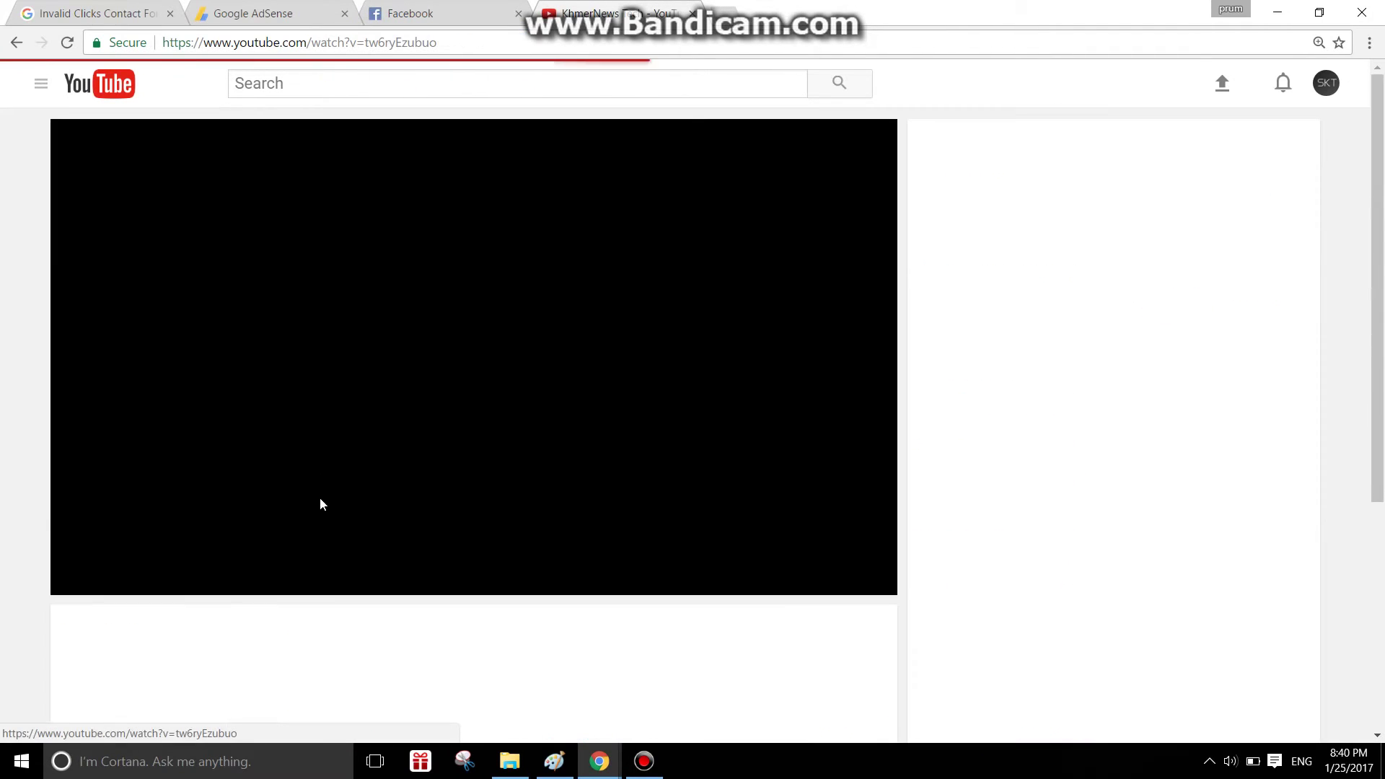
pyautogui.click(332, 404)
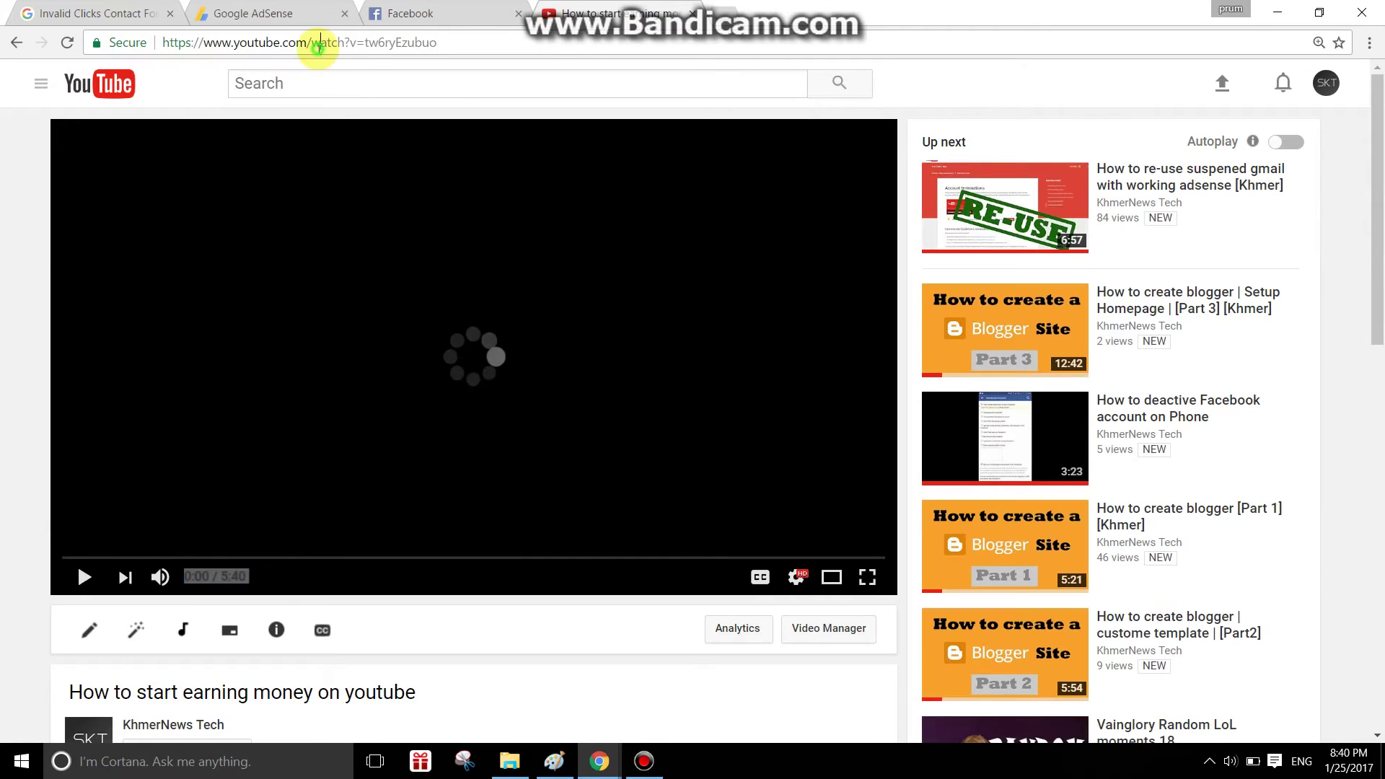
pyautogui.click(317, 44)
pyautogui.hotkey('ctrl', 'c')
# Return to the contact form and paste the copied video address as the URL where ad code appears.
pyautogui.click(276, 11)
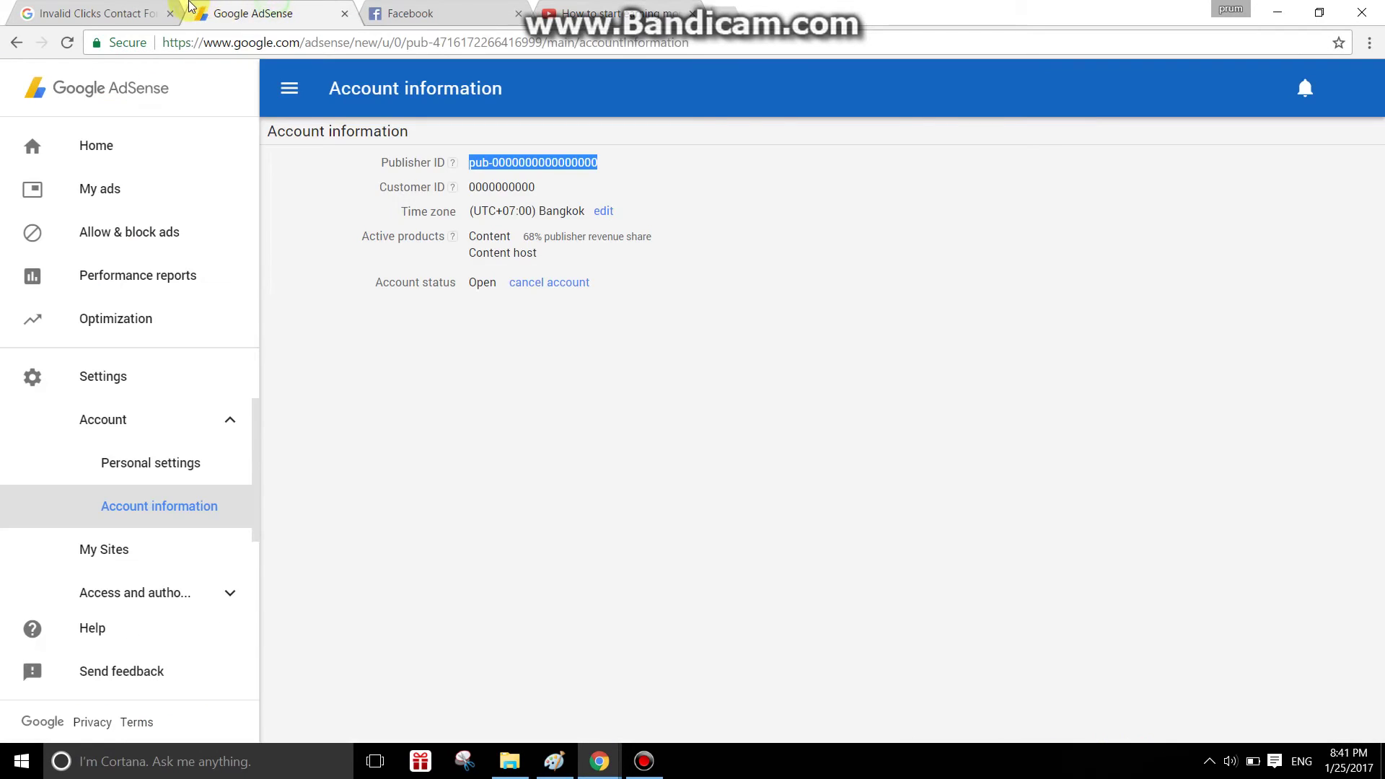
pyautogui.click(165, 7)
pyautogui.rightClick(252, 312)
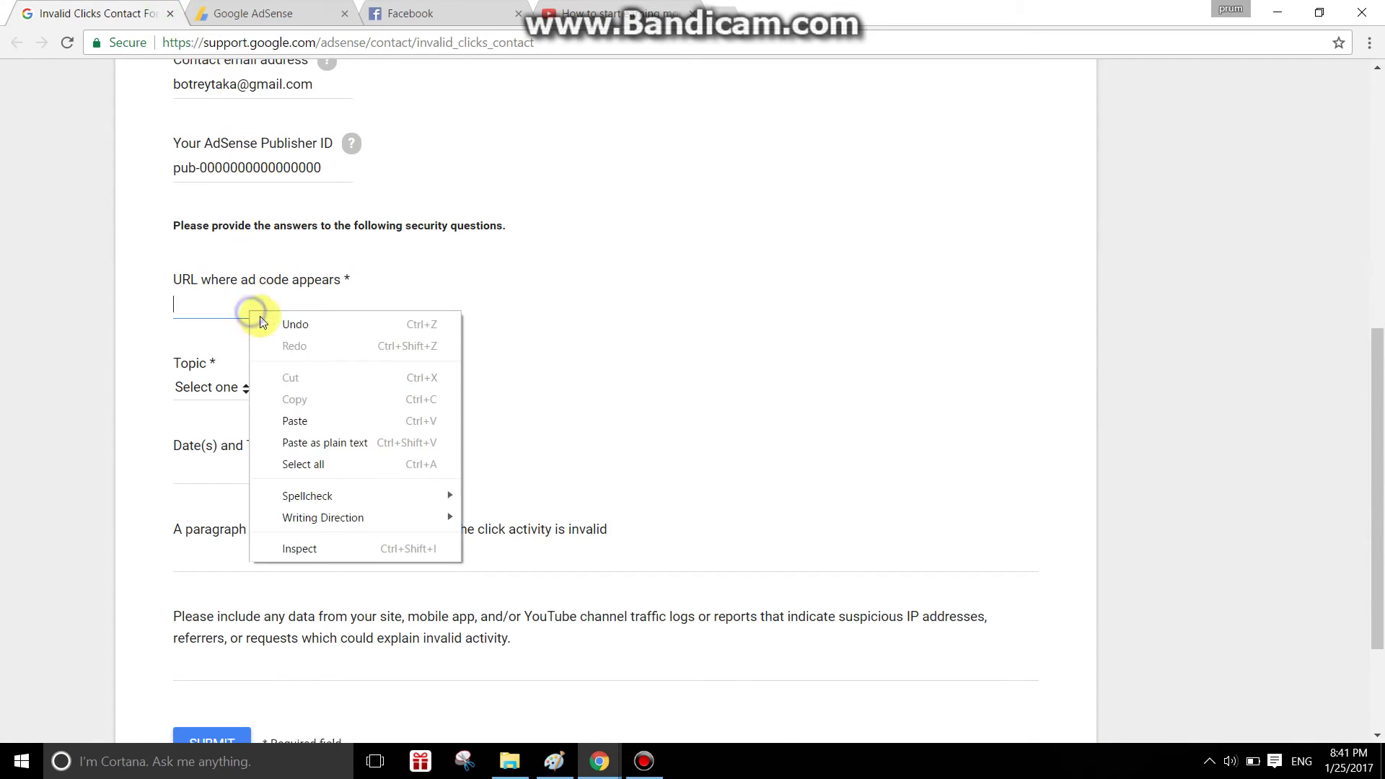
pyautogui.click(290, 441)
pyautogui.moveTo(195, 311); pyautogui.dragTo(105, 306)
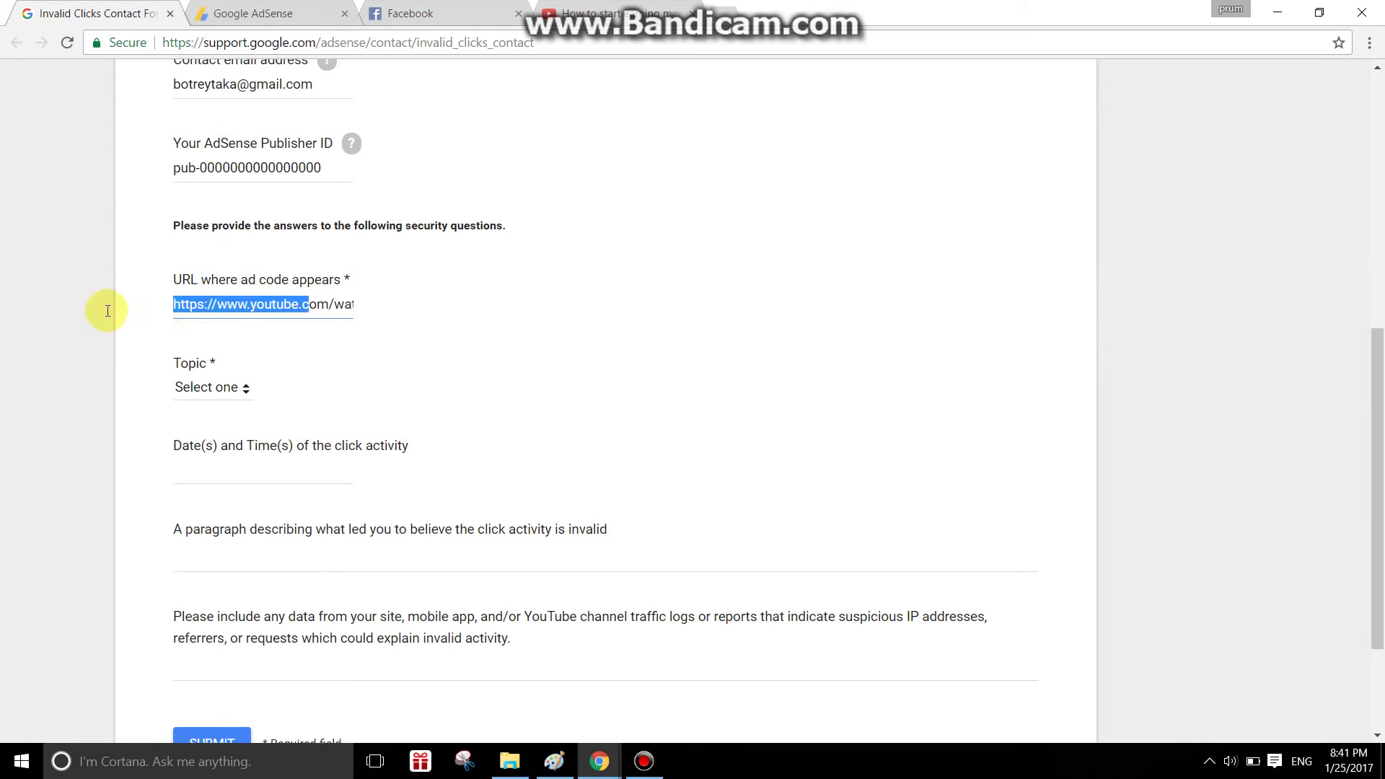
pyautogui.scroll(-1, 253, 390)
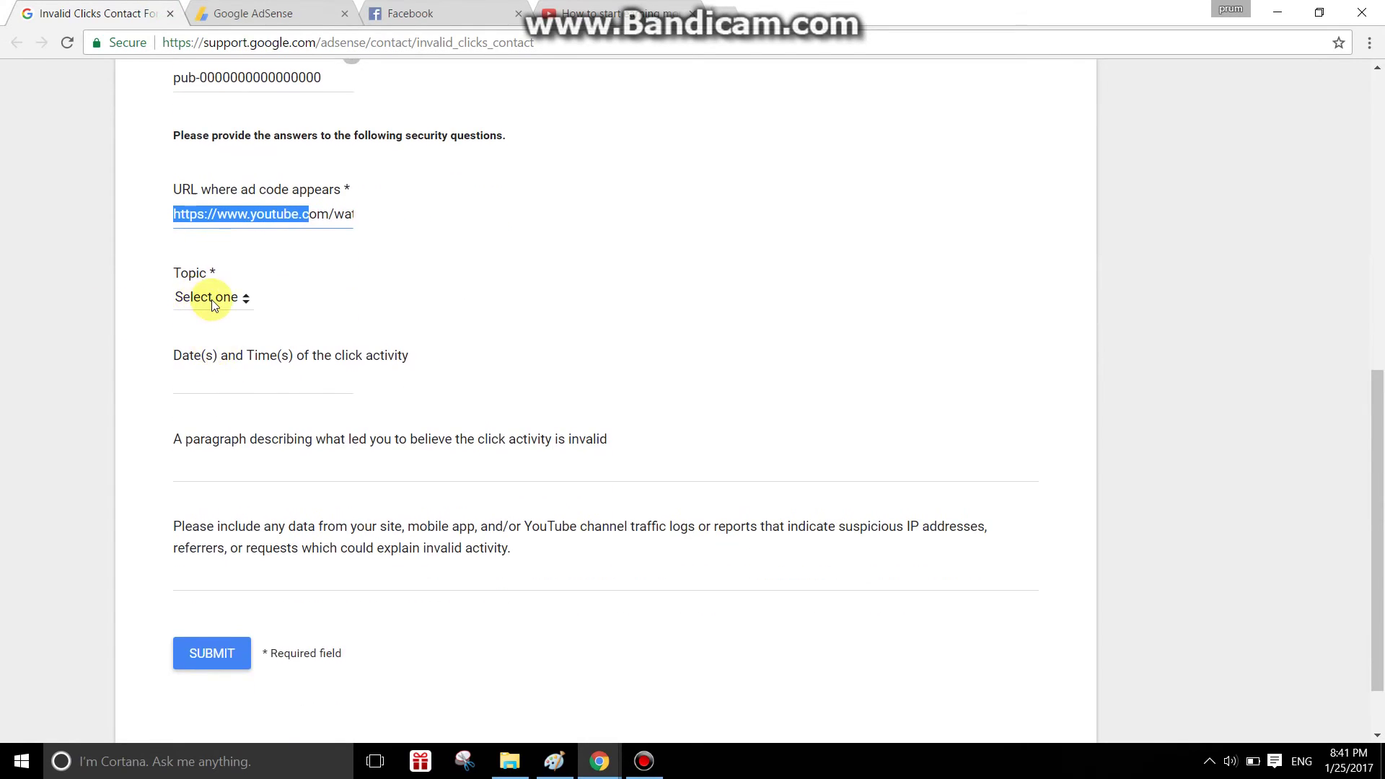
# Set the topic to "Reporting unusual activity on my account" and enter 1/25/2017 as the date of the click activity.
pyautogui.click(197, 300)
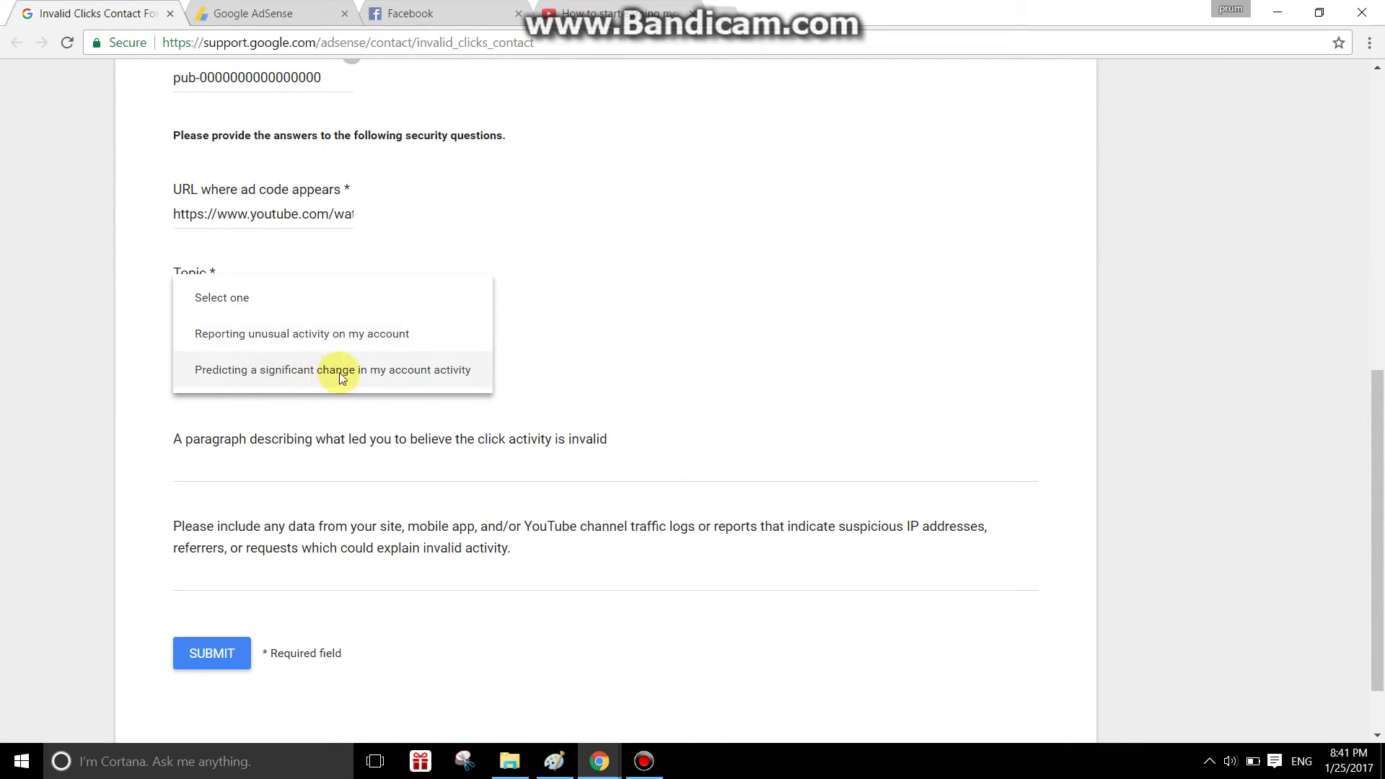
pyautogui.click(261, 342)
pyautogui.click(213, 376)
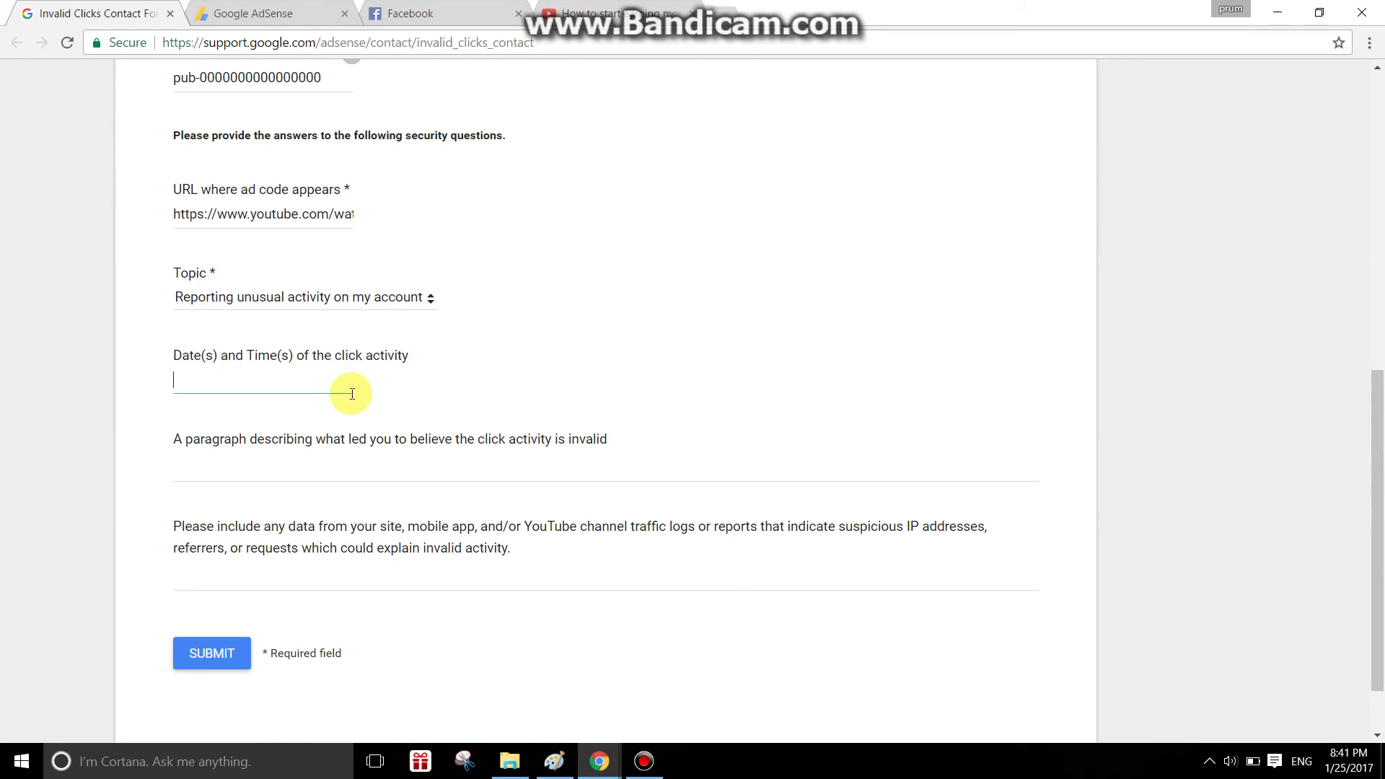
pyautogui.write('1/25/2017')
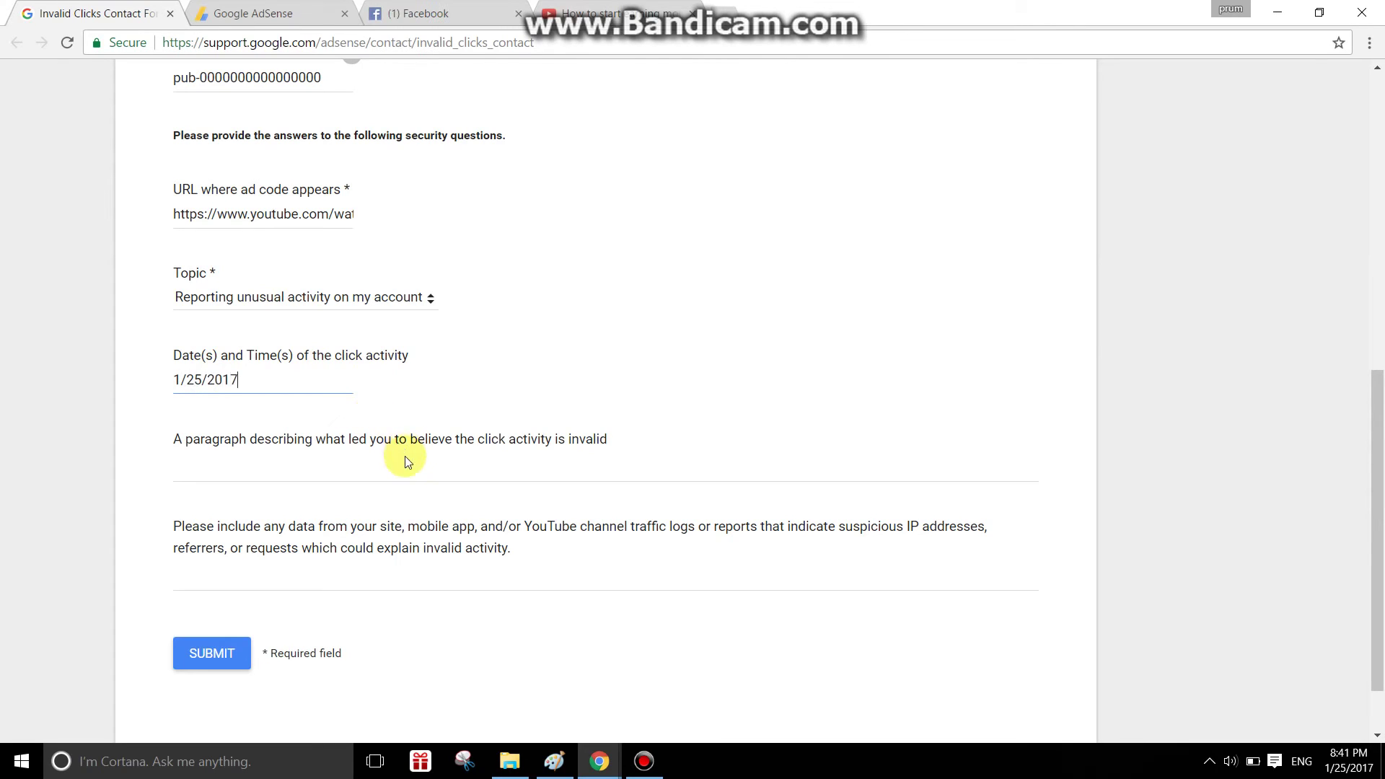
# Review the form's questions asking for a description of the invalid click activity and for supporting traffic log or report data.
pyautogui.click(396, 467)
pyautogui.moveTo(208, 446); pyautogui.dragTo(433, 433)
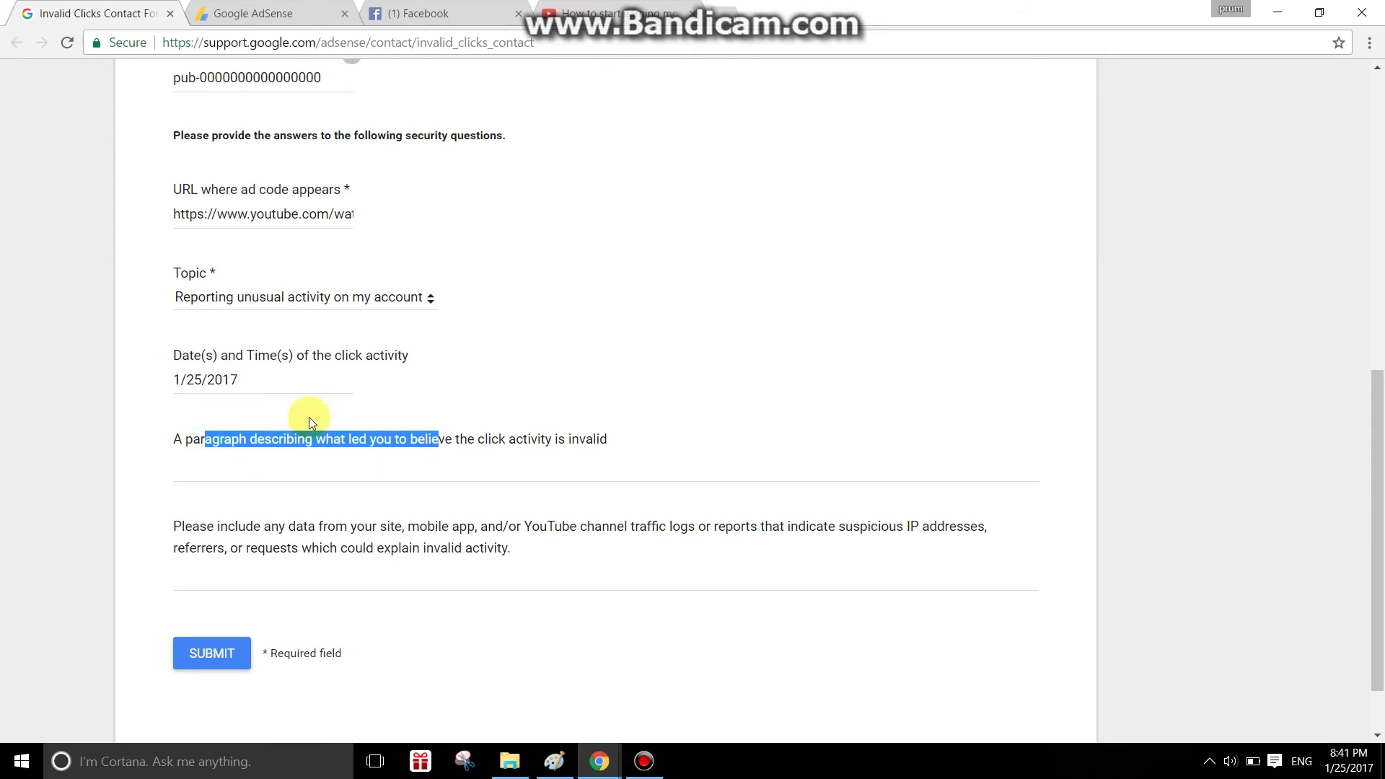
pyautogui.moveTo(173, 440); pyautogui.dragTo(430, 442)
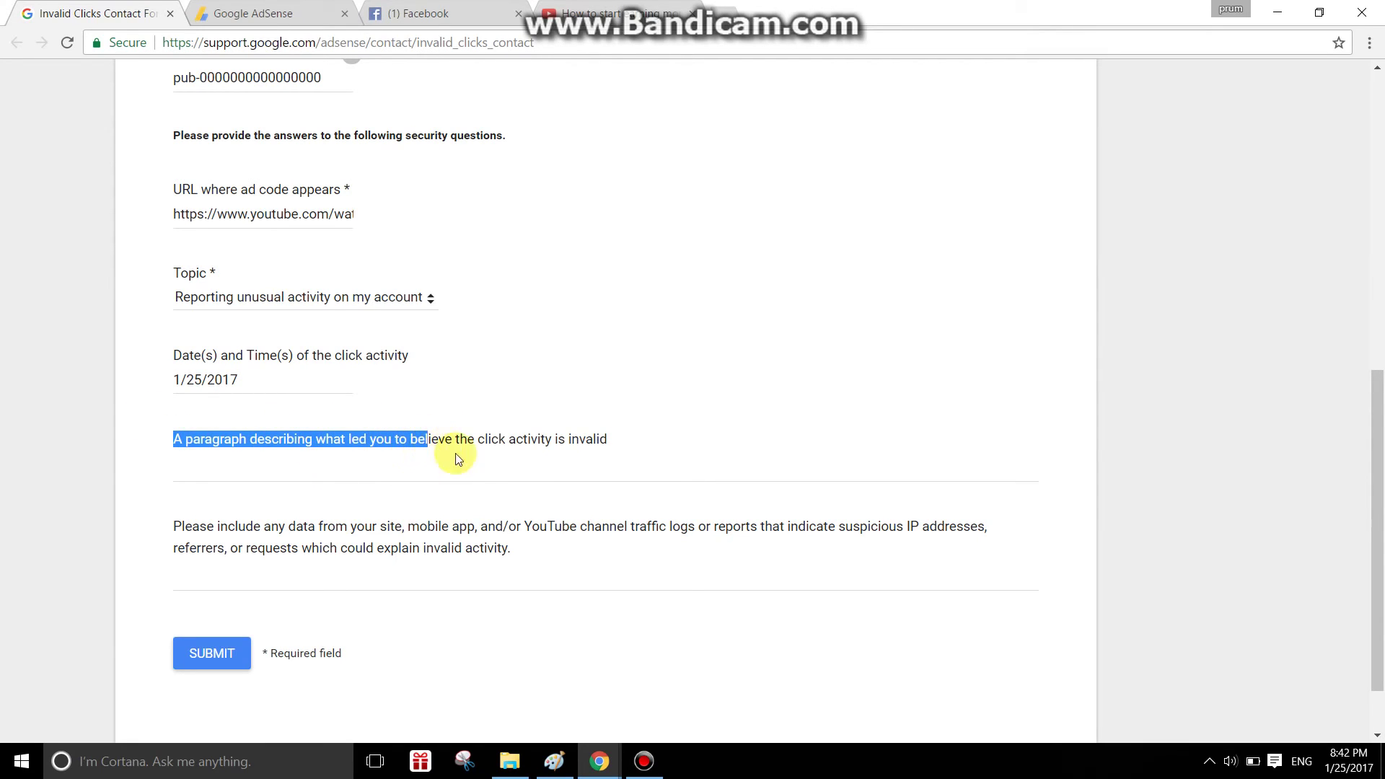
pyautogui.click(487, 482)
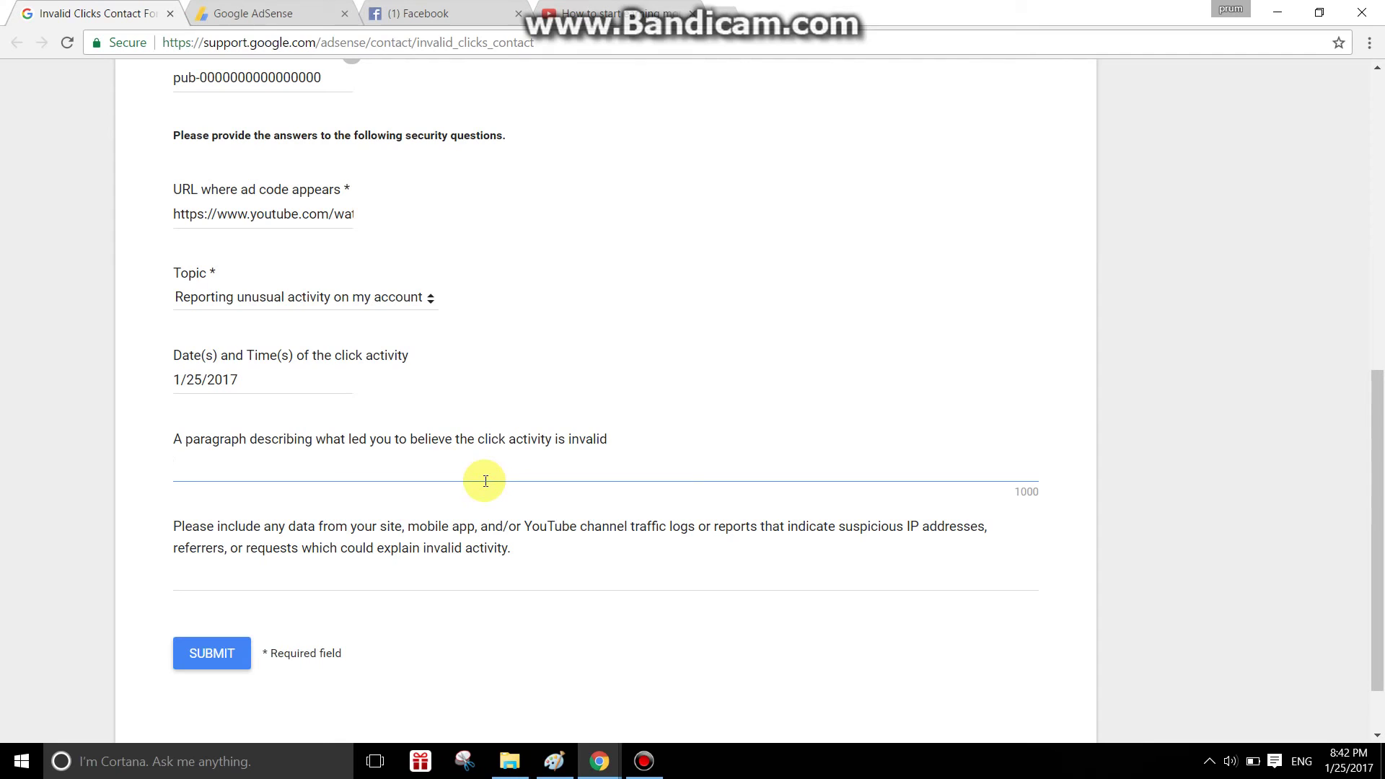
pyautogui.scroll(-2, 259, 505)
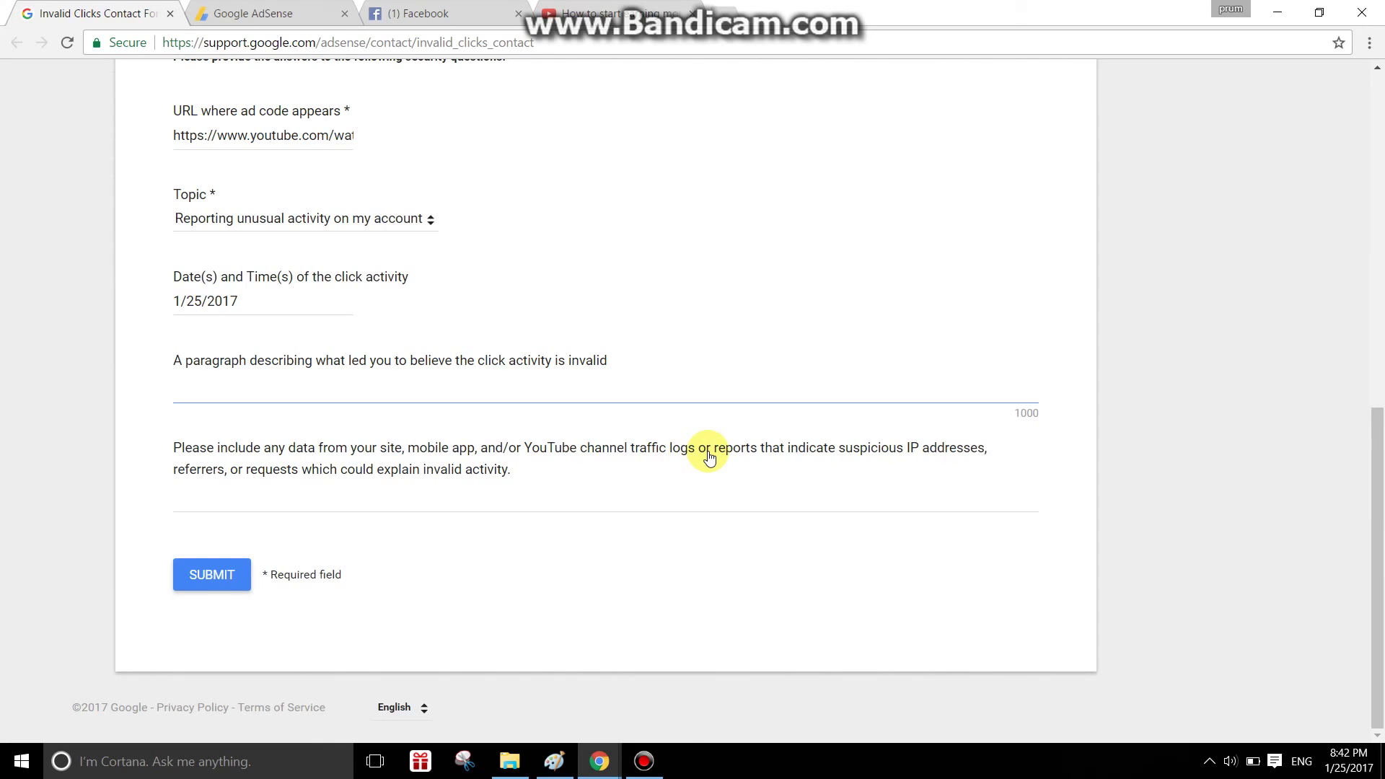
pyautogui.click(460, 496)
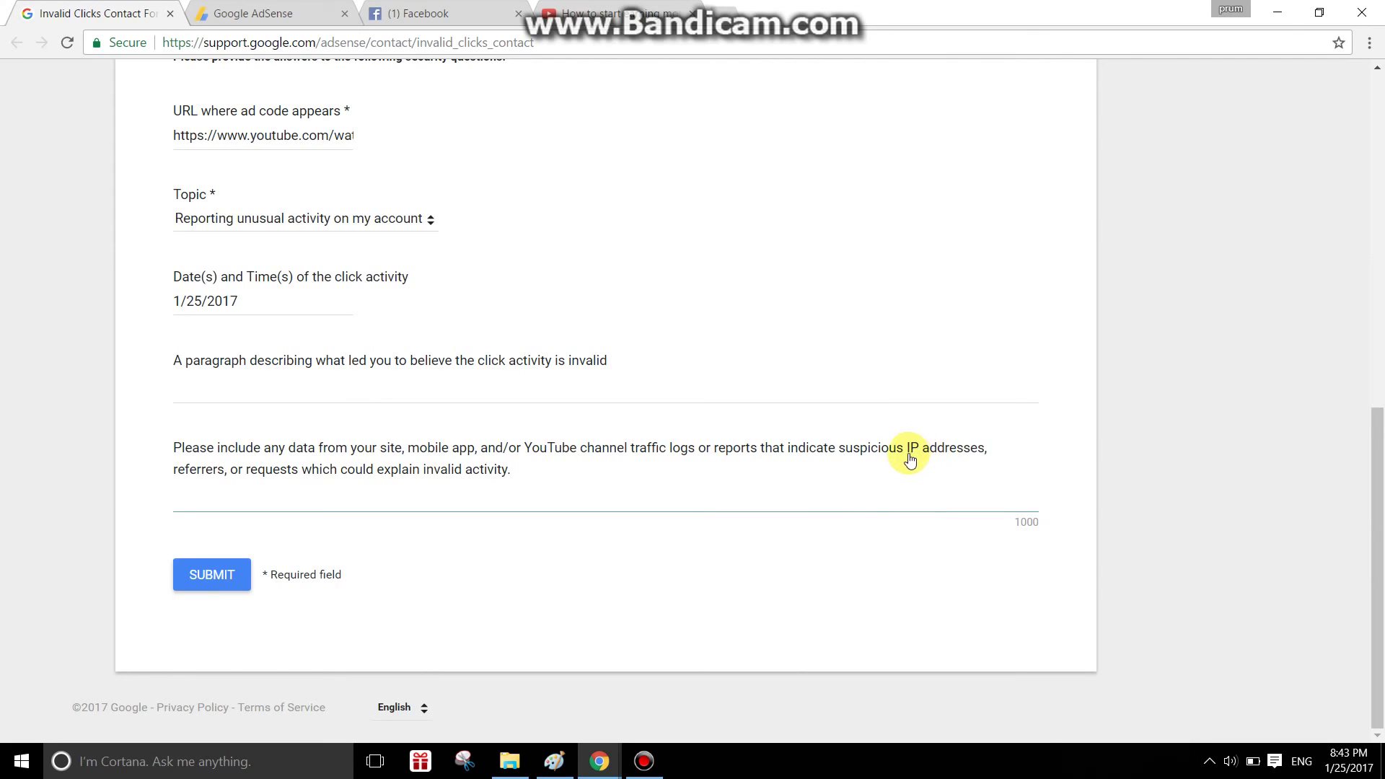
pyautogui.click(635, 504)
pyautogui.click(1162, 500)
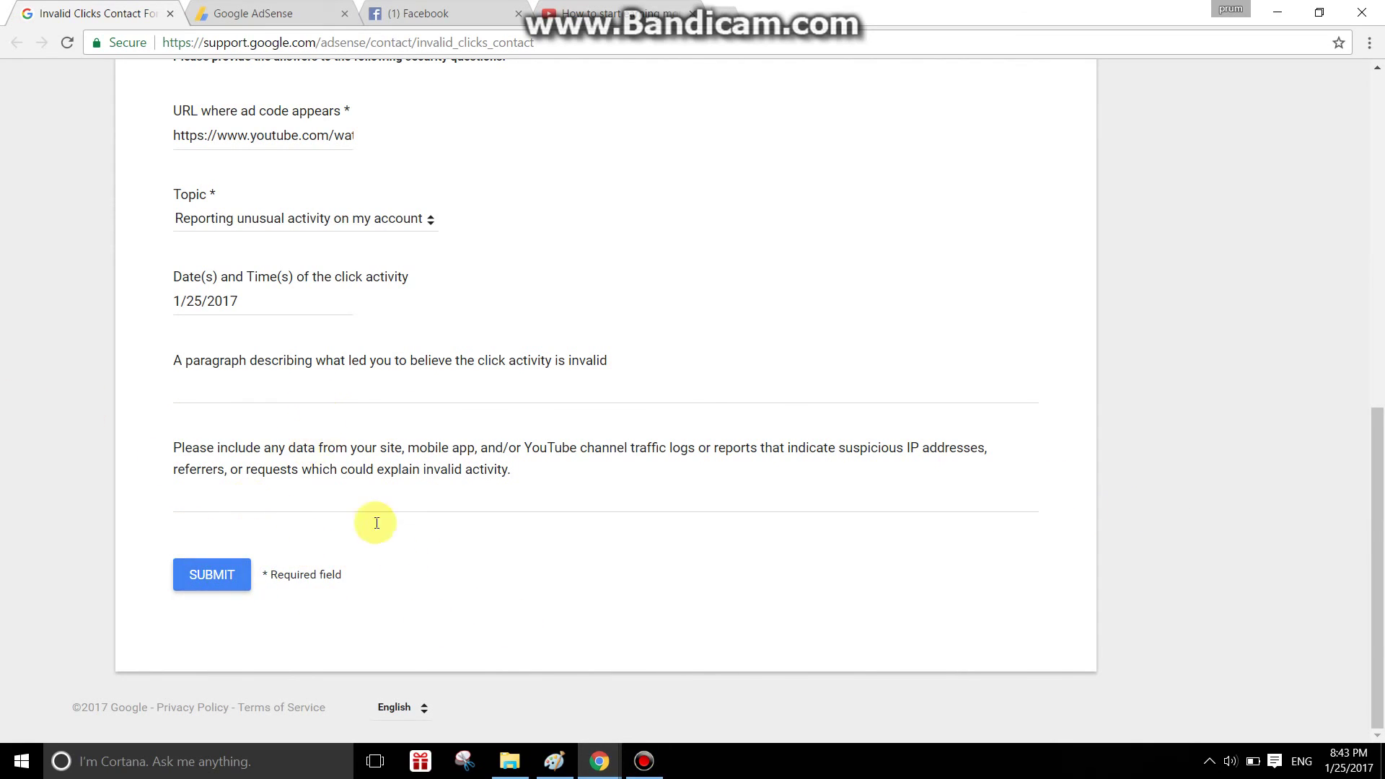
pyautogui.scroll(1, 443, 486)
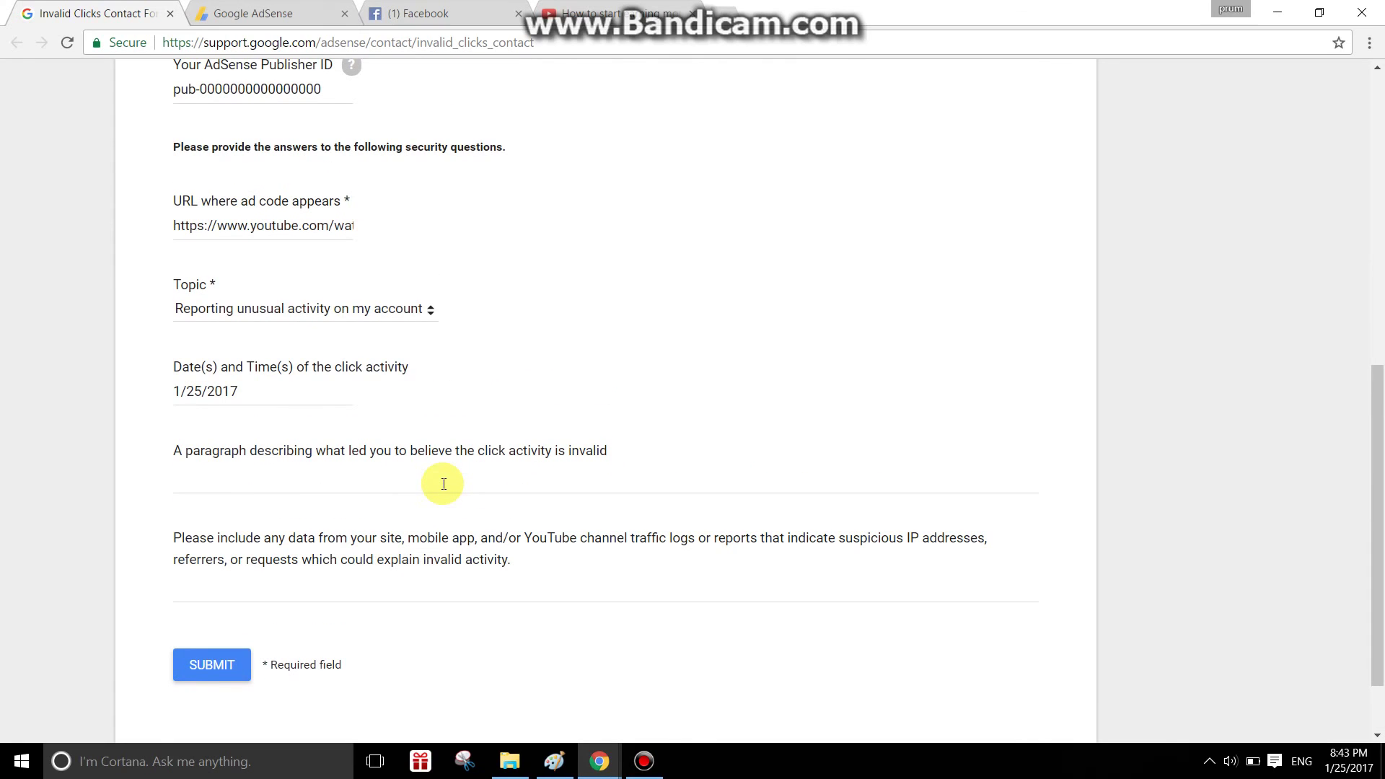